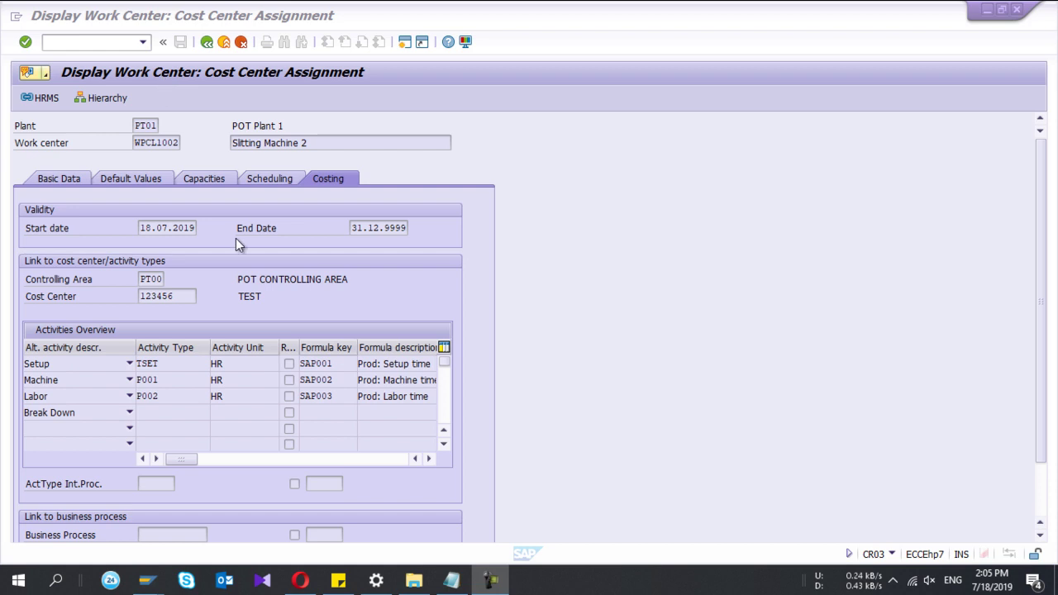
# - Leave Cost Center Assignment and return to the Display Work Center initial screen for PT01/WPCL1002
pyautogui.click(204, 43)
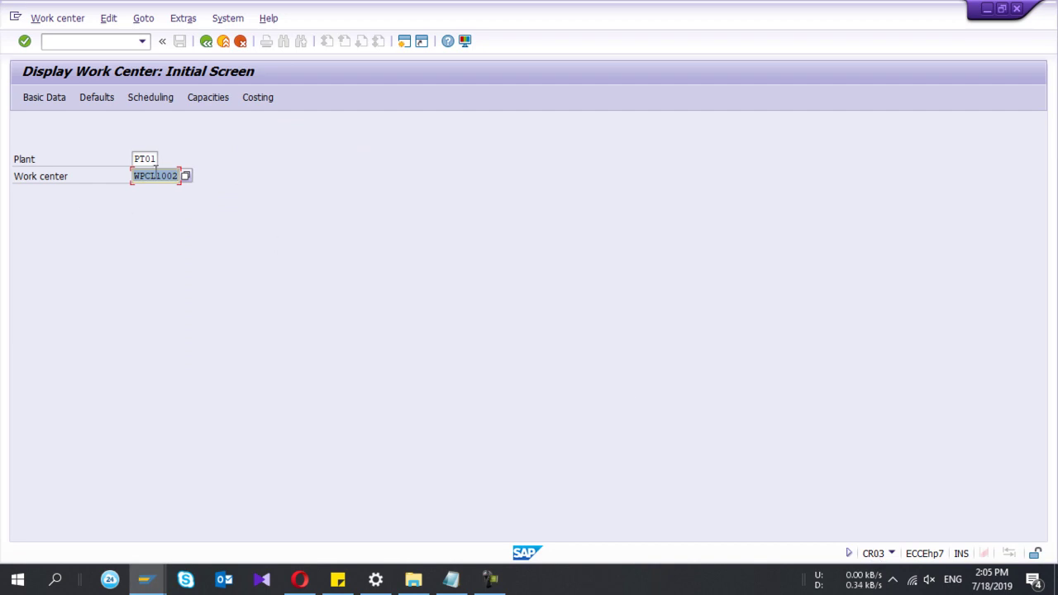
# - Display WPCL1002's Costing tab and review formula keys SAP001, SAP002 and SAP003
pyautogui.press('Return')
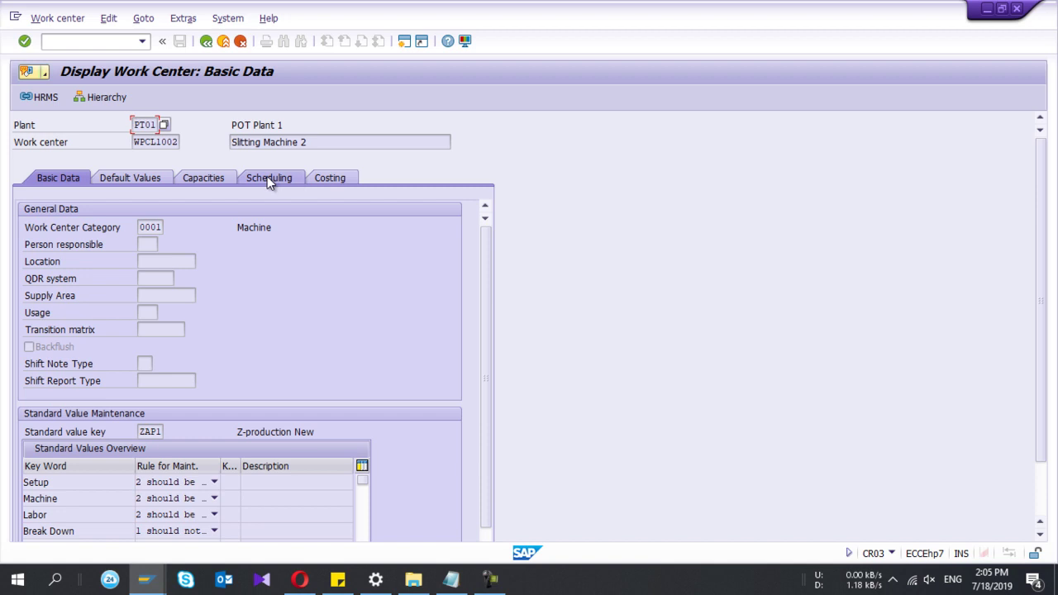
pyautogui.click(328, 178)
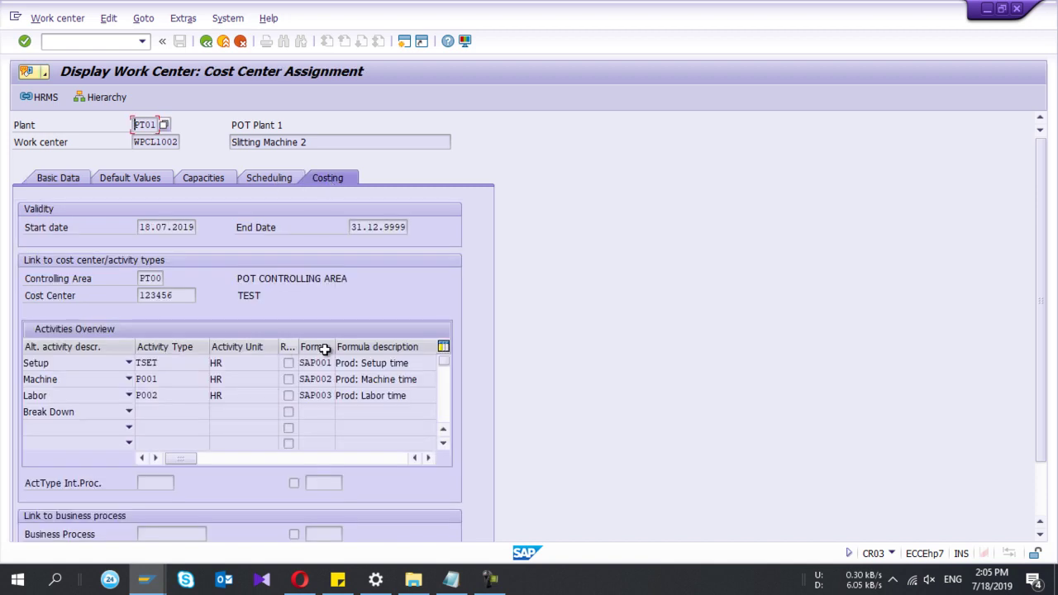
pyautogui.moveTo(335, 348); pyautogui.dragTo(351, 347)
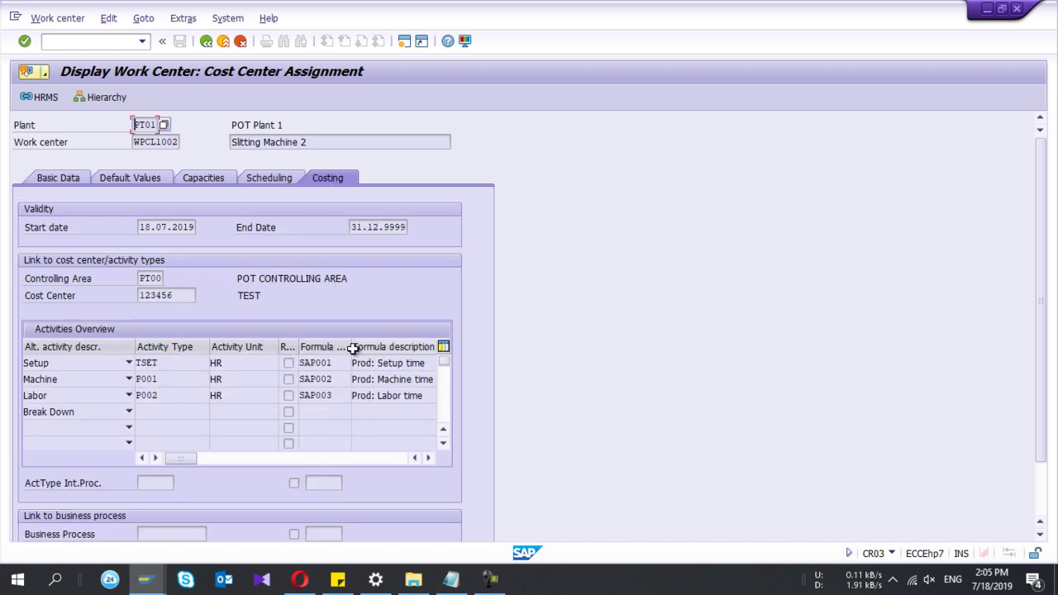
pyautogui.click(330, 362)
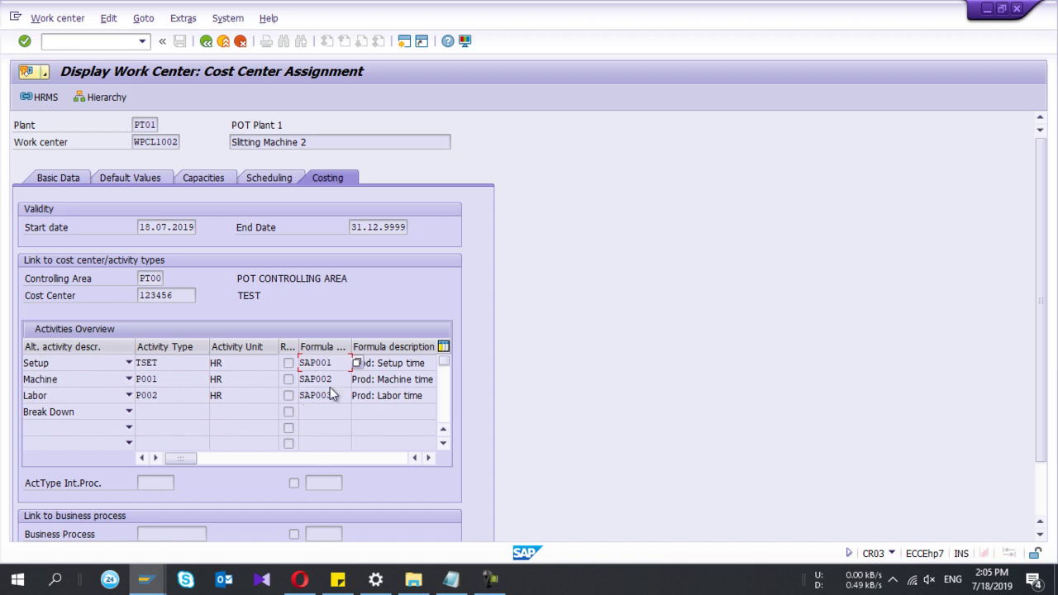
pyautogui.click(330, 395)
pyautogui.doubleClick(334, 392)
pyautogui.click(291, 393)
pyautogui.click(339, 380)
pyautogui.doubleClick(335, 380)
pyautogui.click(297, 376)
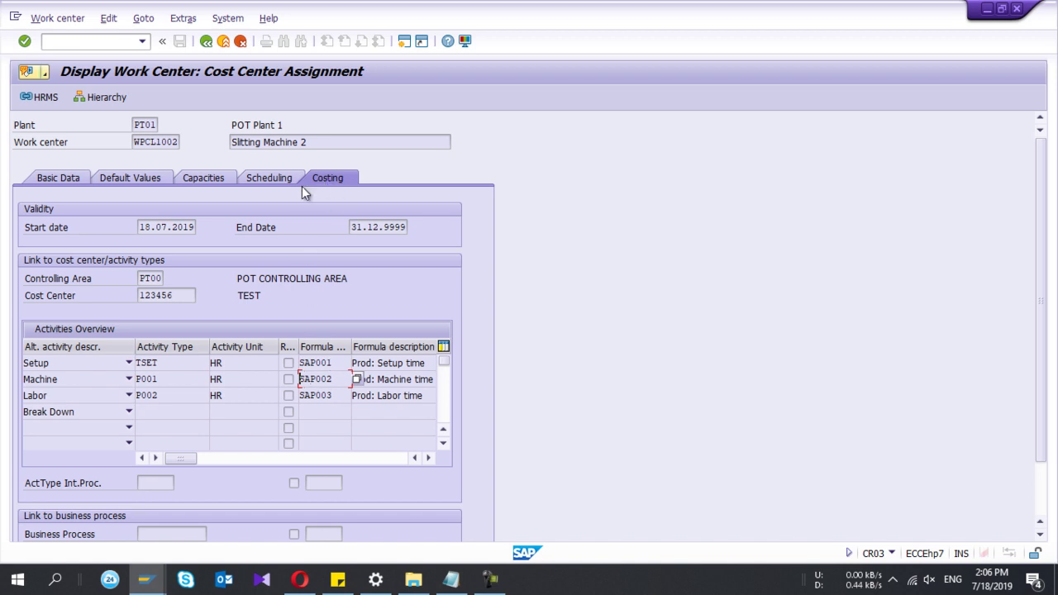
# - Review WPCL1002's Scheduling and Capacities tab formulas, then list the open sessions
pyautogui.click(269, 179)
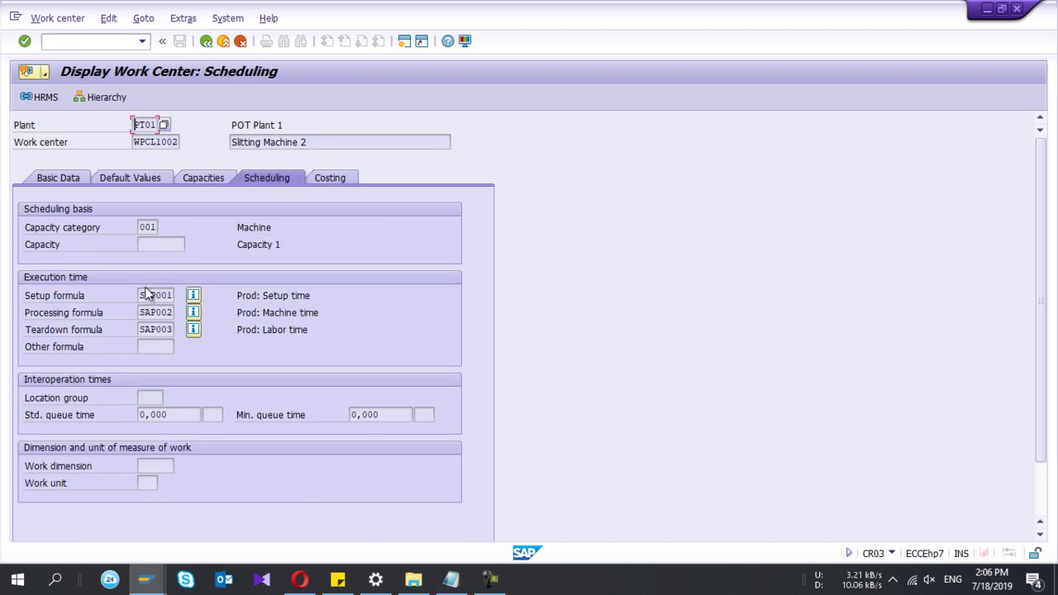
pyautogui.click(202, 182)
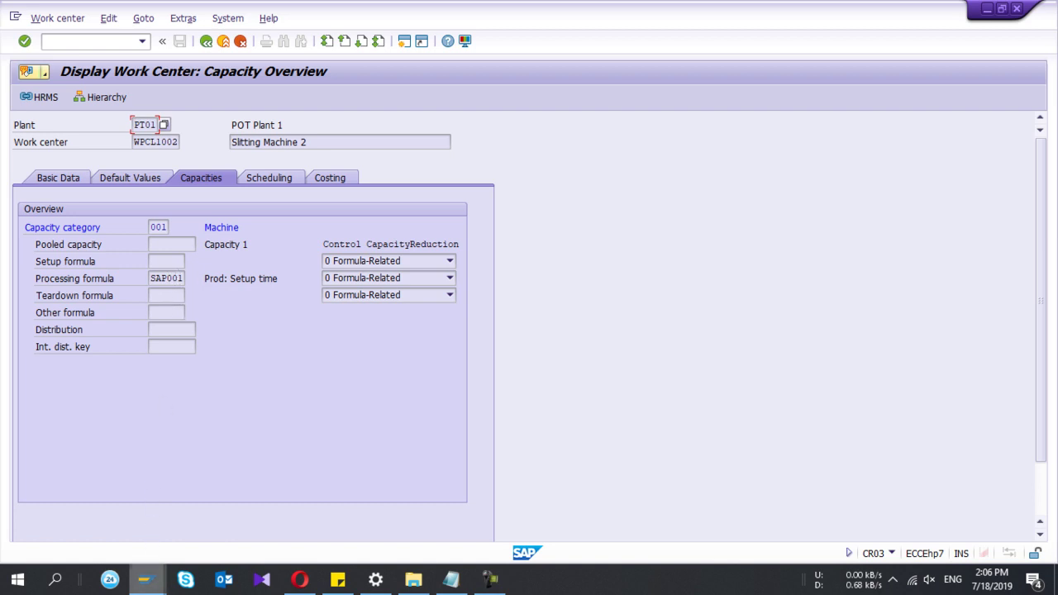
pyautogui.click(145, 579)
# - Run /nSPRO in the IMG session and open the SAP Reference IMG tree
pyautogui.click(207, 506)
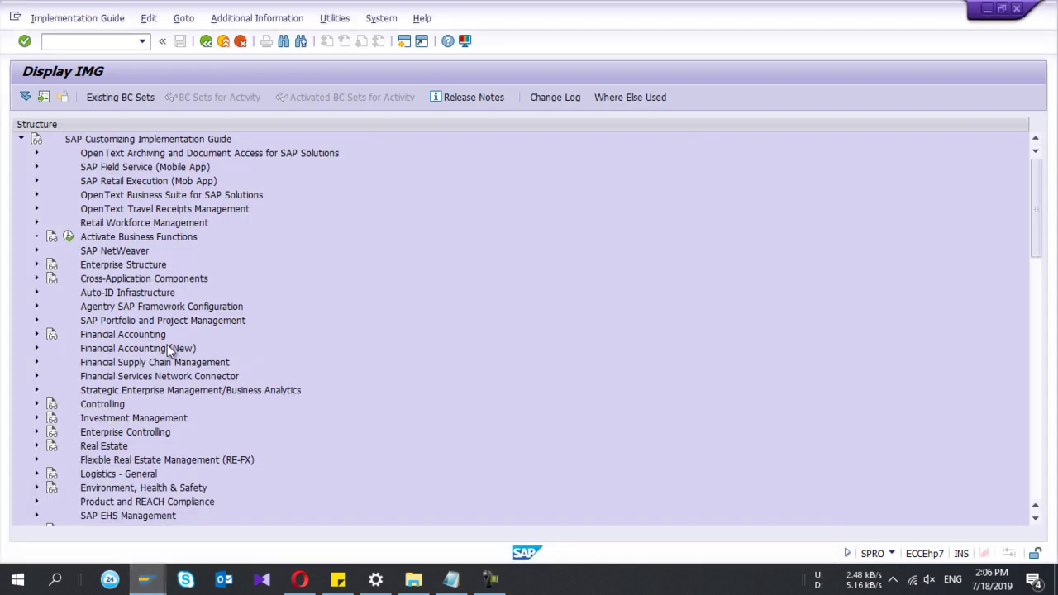
pyautogui.write('/nspro')
pyautogui.press('Return')
pyautogui.click(59, 107)
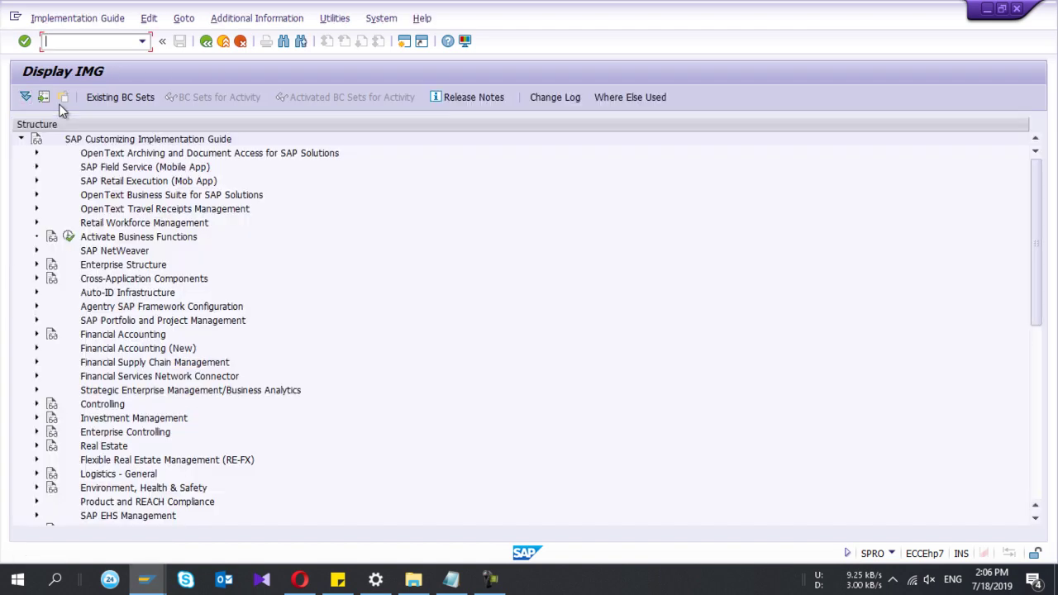
pyautogui.scroll(-2, 70, 237)
pyautogui.scroll(-7, 69, 237)
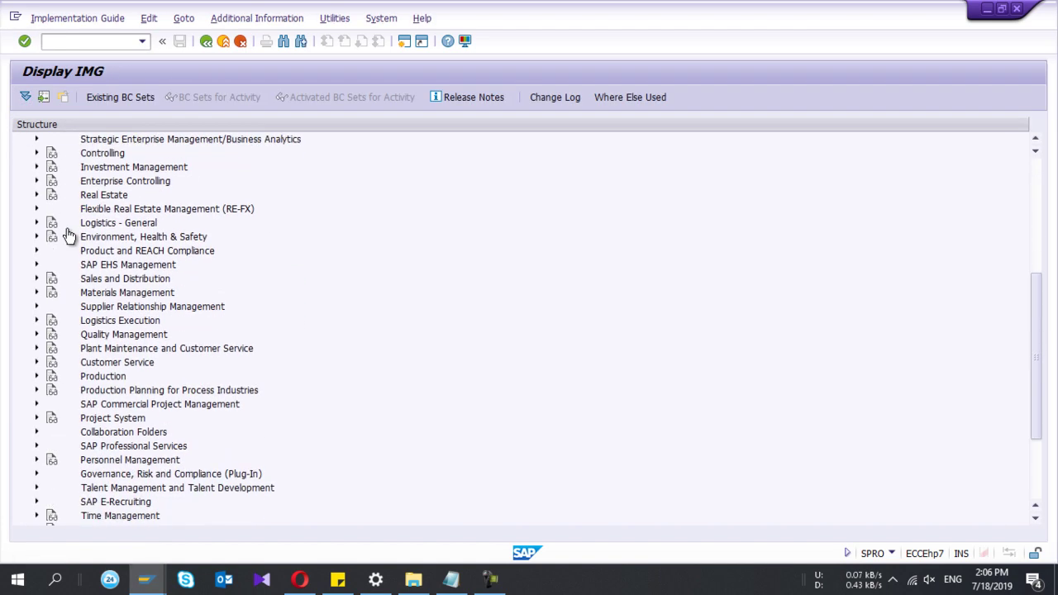
# - Expand Production > Basic Data > Work Center > Costing > Work Center Formulas and locate its activities
pyautogui.click(37, 266)
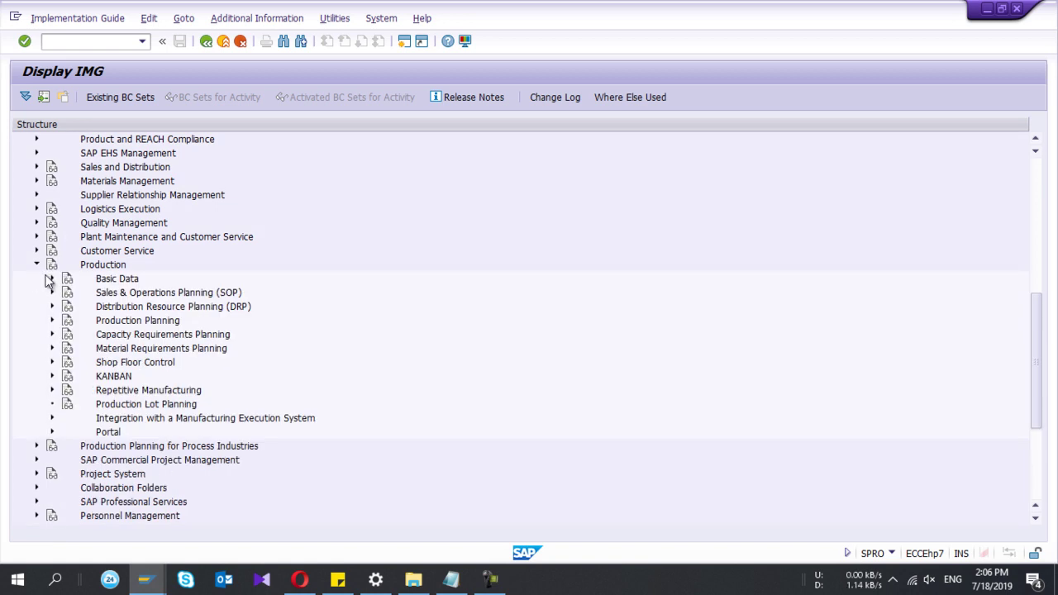
pyautogui.click(49, 281)
pyautogui.scroll(-2, 48, 284)
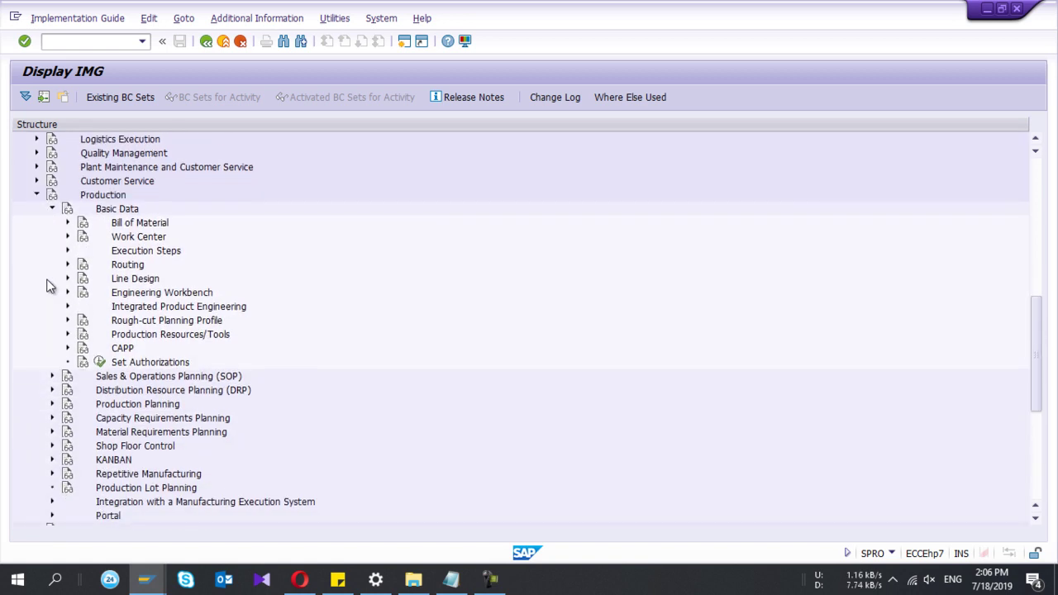
pyautogui.click(68, 238)
pyautogui.scroll(-2, 49, 297)
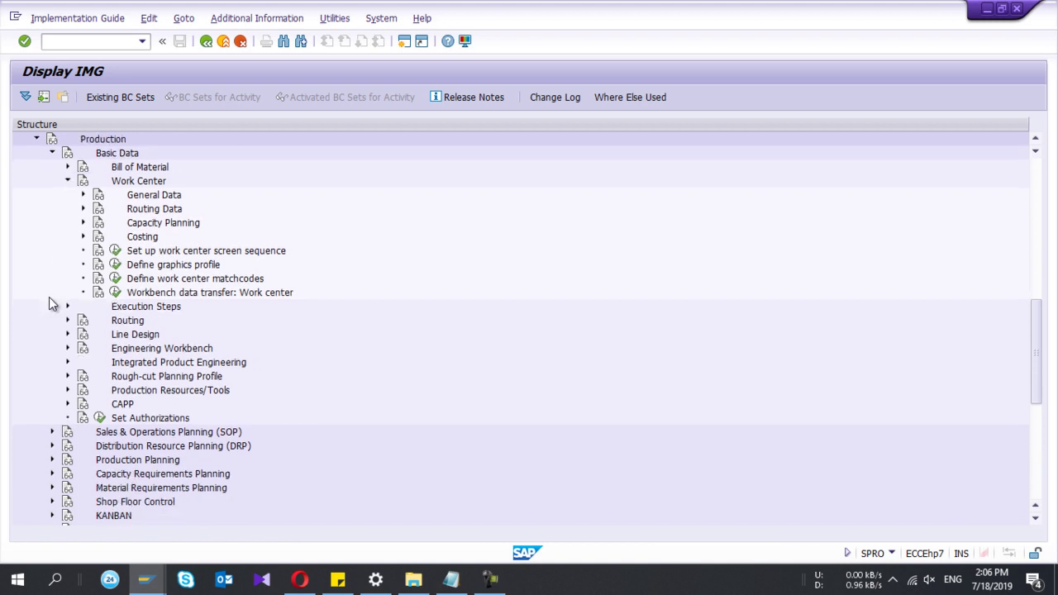
pyautogui.click(82, 237)
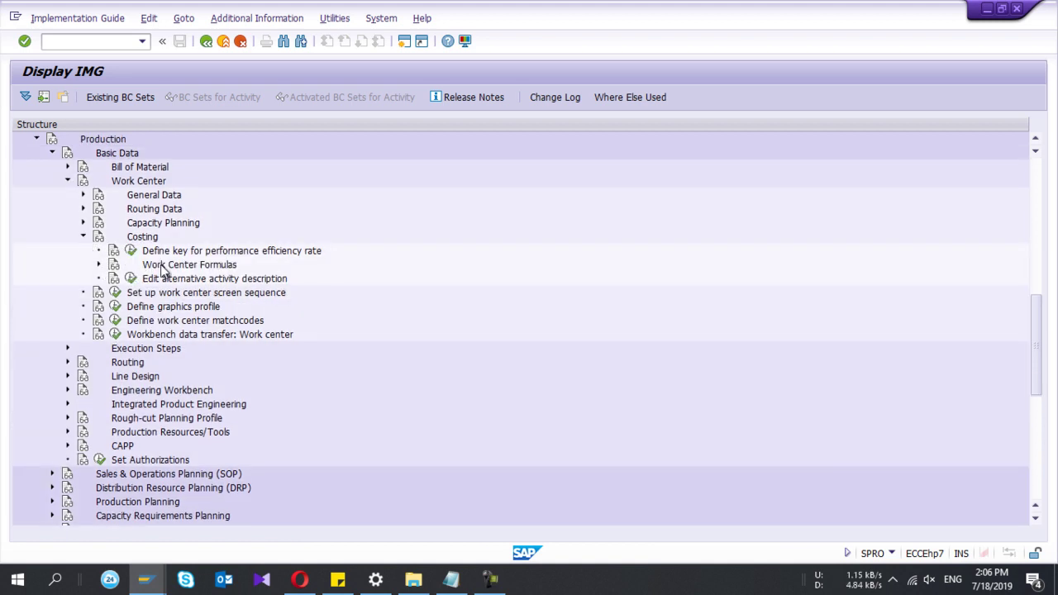
pyautogui.click(98, 265)
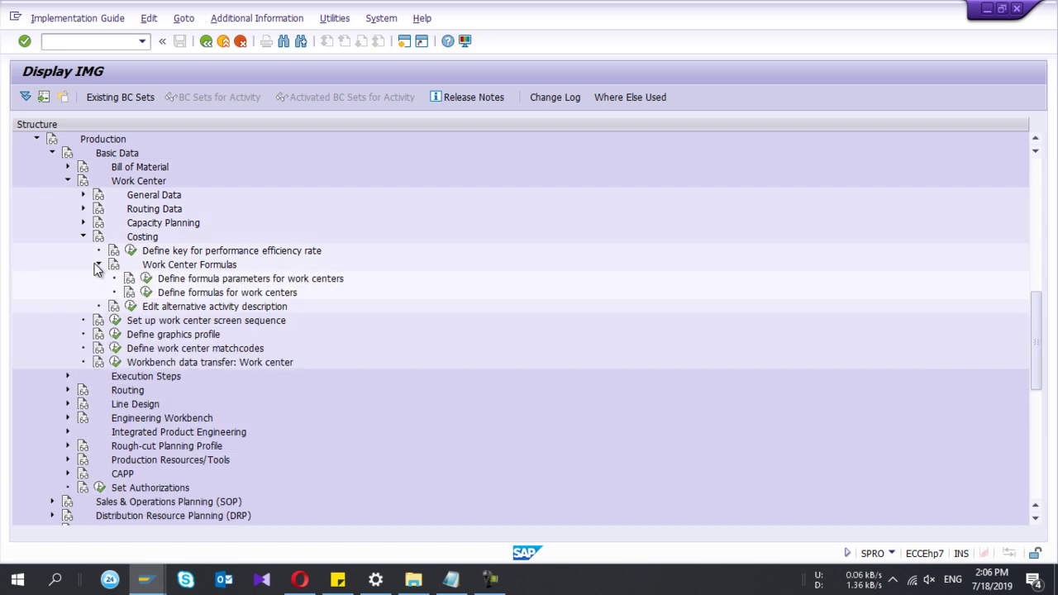
pyautogui.click(225, 266)
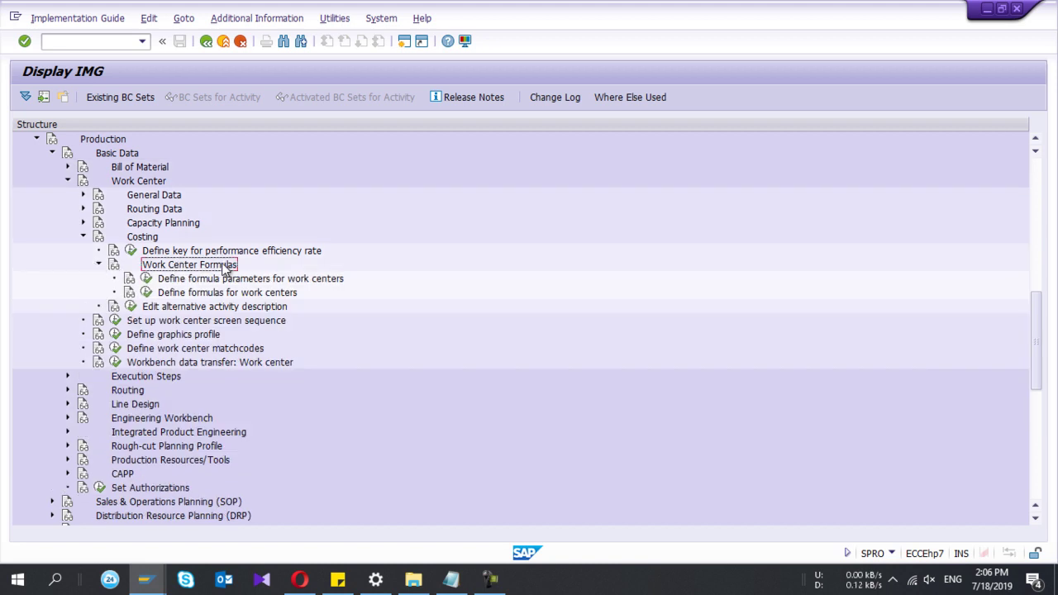
pyautogui.click(221, 283)
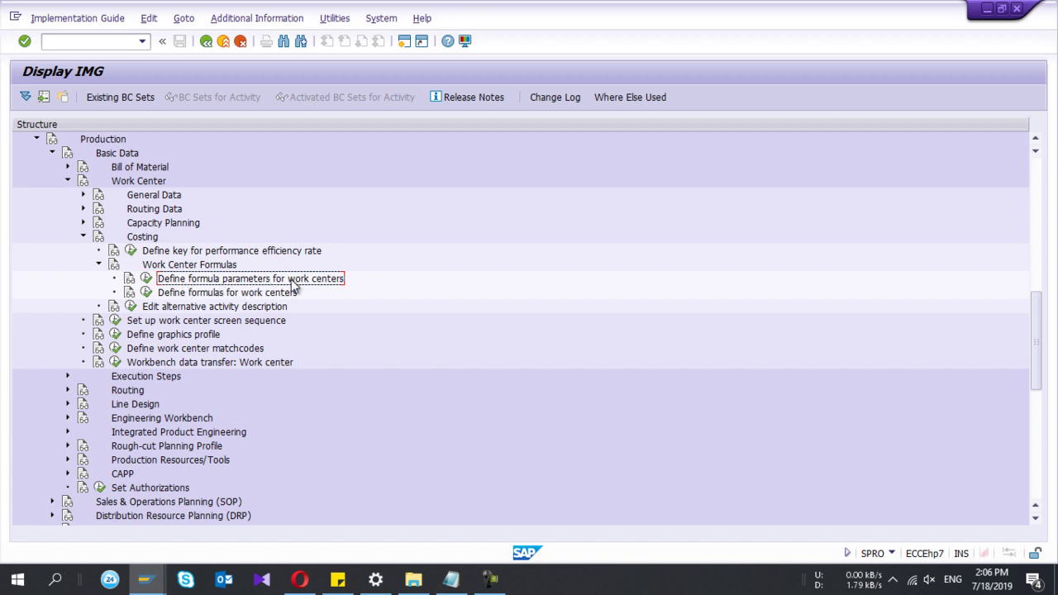
pyautogui.click(211, 298)
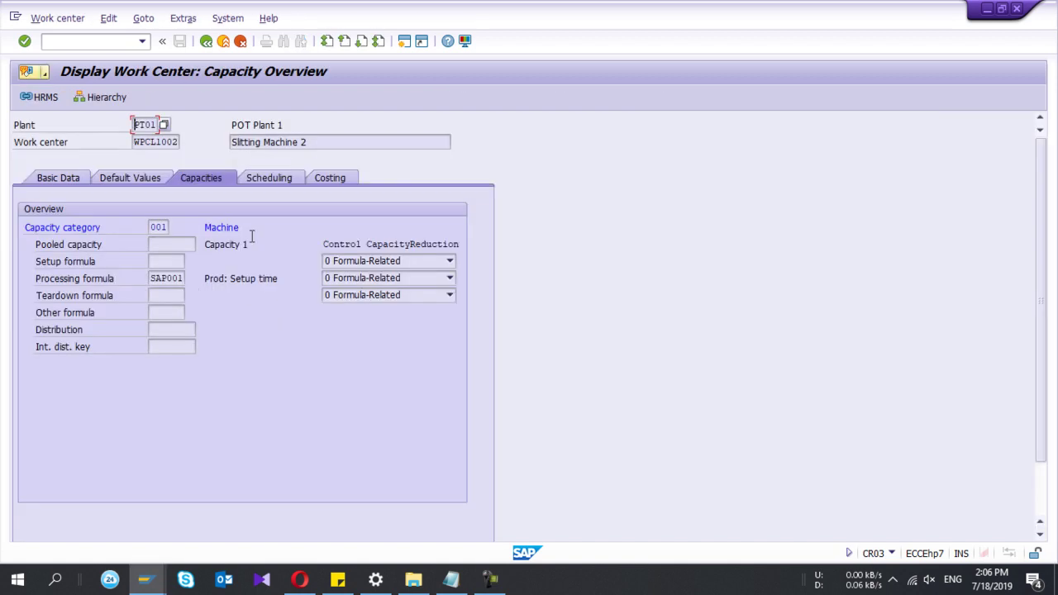
# - Recheck Costing formula keys SAP001 and SAP002, then execute Define formulas for work centers (OP54)
pyautogui.click(331, 180)
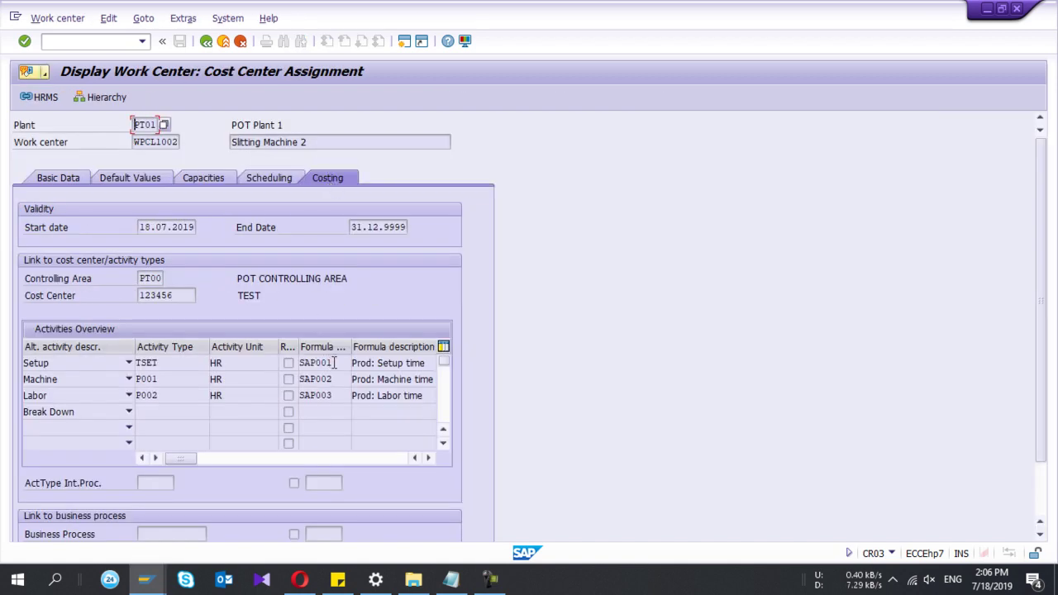
pyautogui.moveTo(332, 362); pyautogui.dragTo(281, 353)
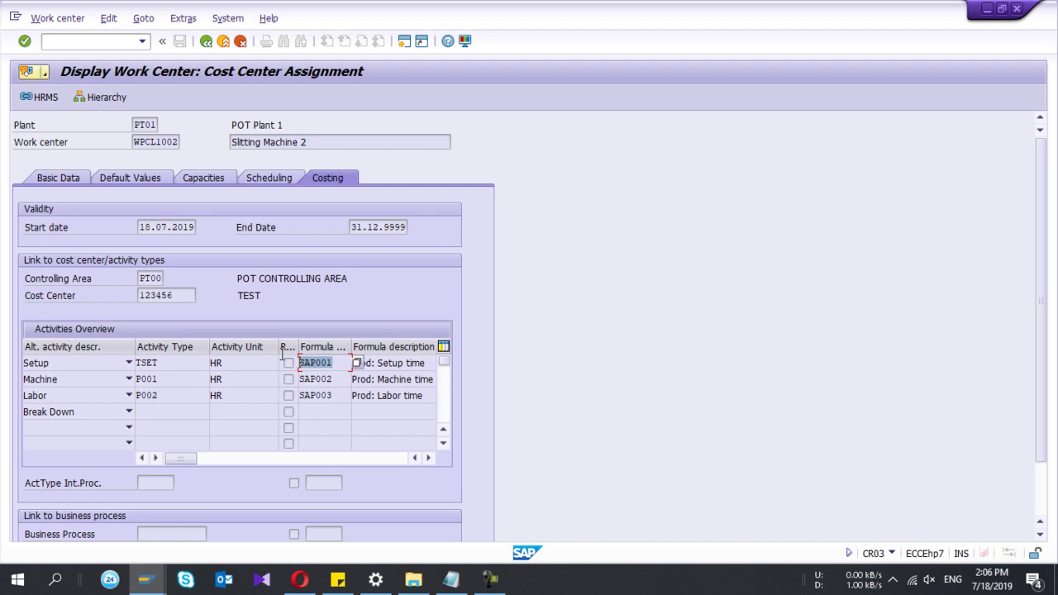
pyautogui.click(341, 378)
pyautogui.moveTo(341, 378); pyautogui.dragTo(281, 382)
pyautogui.hotkey('alt', 'Tab')
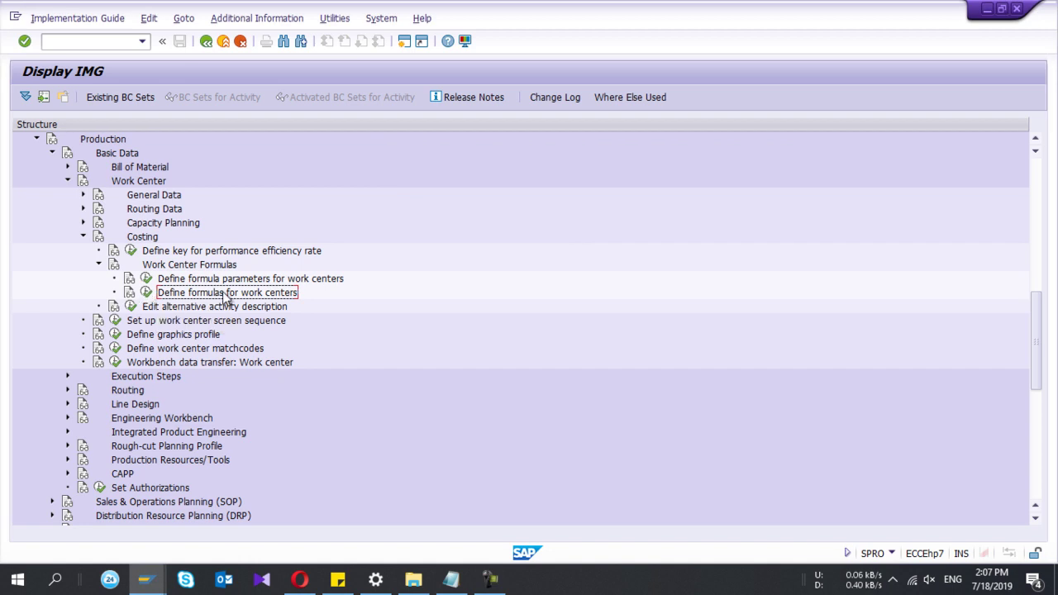
pyautogui.click(146, 293)
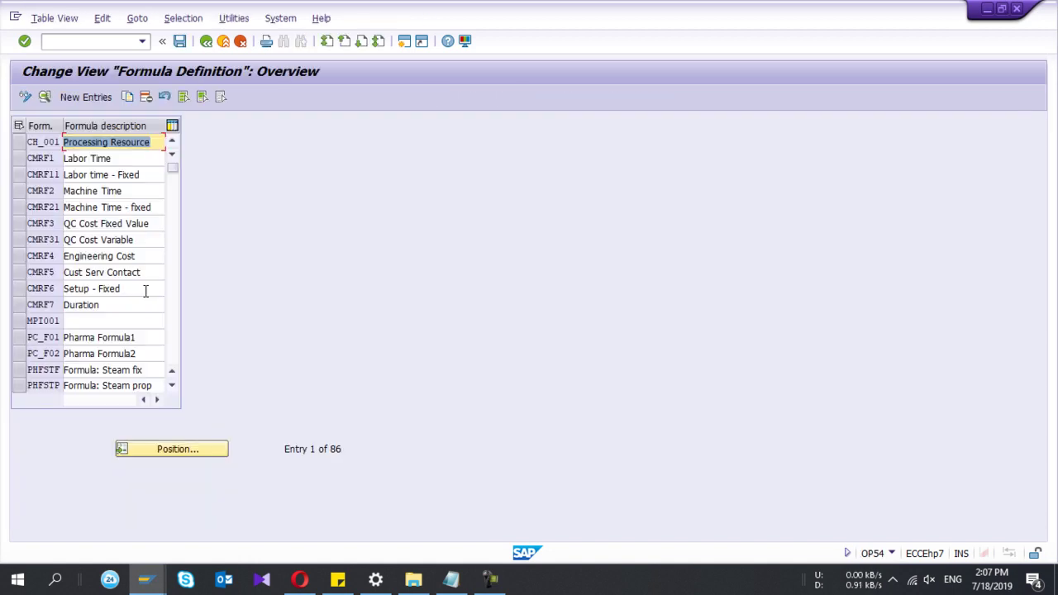
# - Open formula SAP002 'Prod: Machine time' showing SAP_02 * SAP_09 / SAP_08 / SAP_11
pyautogui.scroll(-3, 146, 298)
pyautogui.scroll(-9, 145, 298)
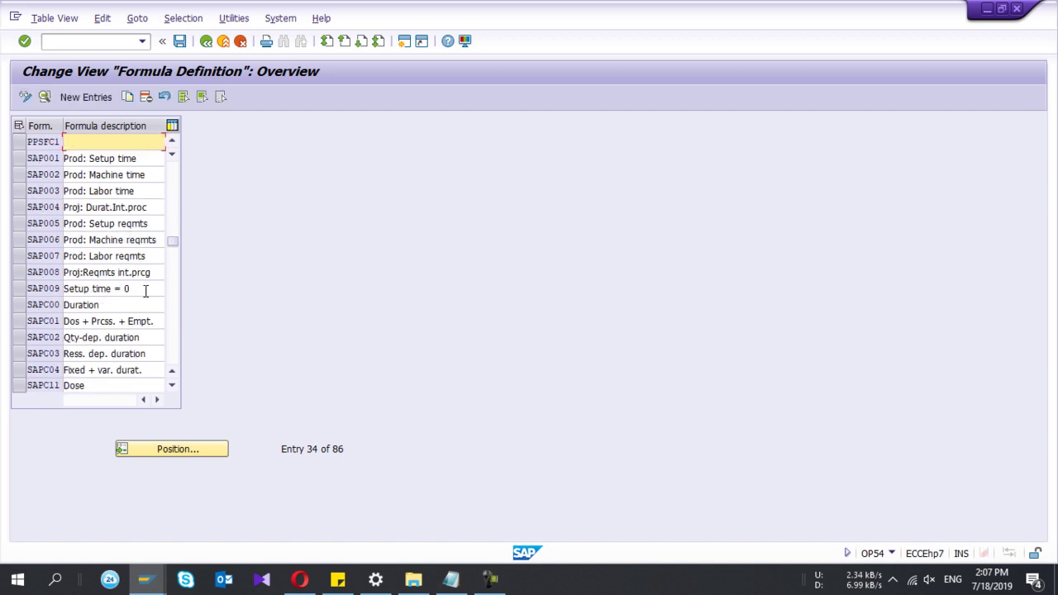
pyautogui.doubleClick(51, 174)
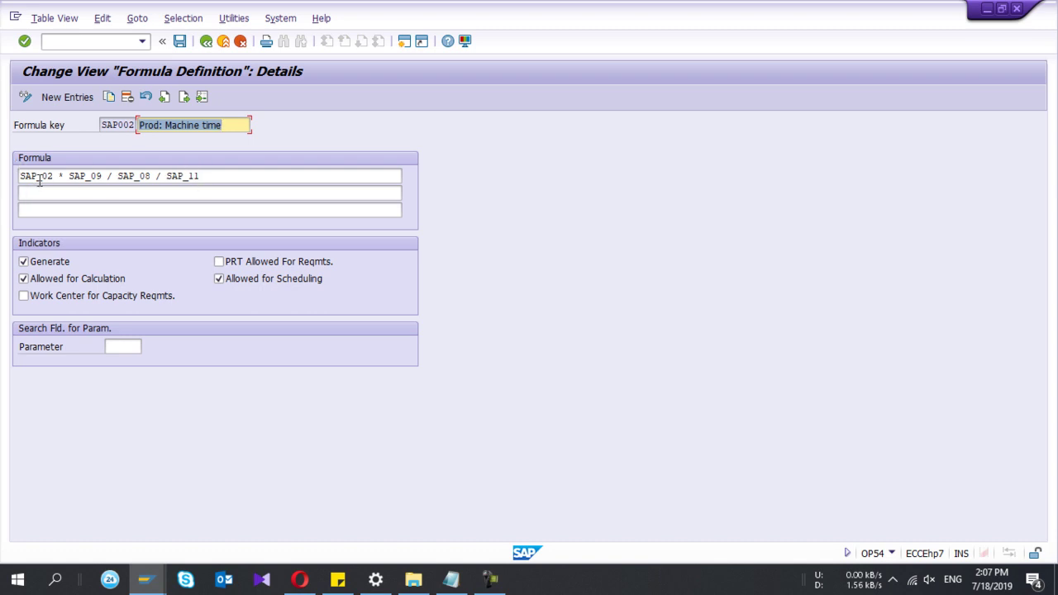
pyautogui.click(85, 177)
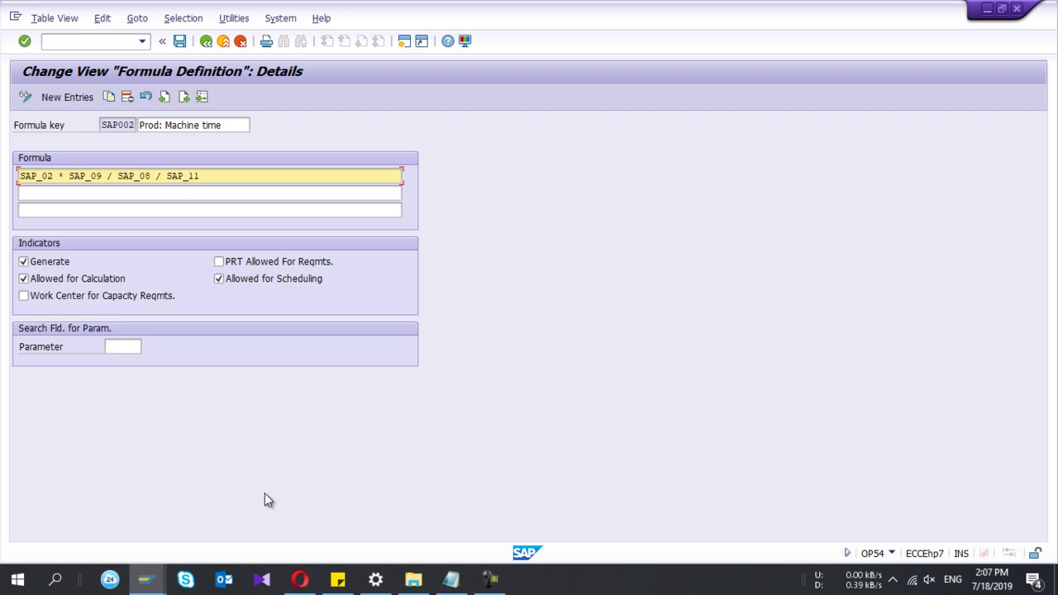
pyautogui.click(452, 578)
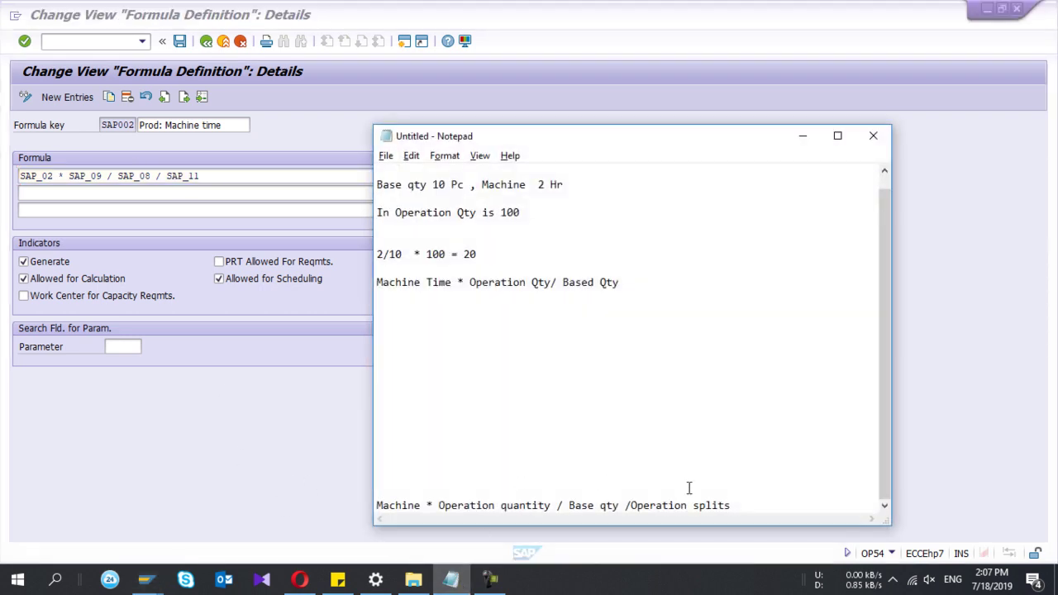
# - Copy 'Machine * Operation quantity / Base qty /Operation splits' from Notepad into SAP002's second formula line
pyautogui.moveTo(738, 499); pyautogui.dragTo(636, 507)
pyautogui.moveTo(732, 506); pyautogui.dragTo(349, 517)
pyautogui.hotkey('ctrl', 'c')
pyautogui.click(72, 195)
pyautogui.hotkey('ctrl', 'v')
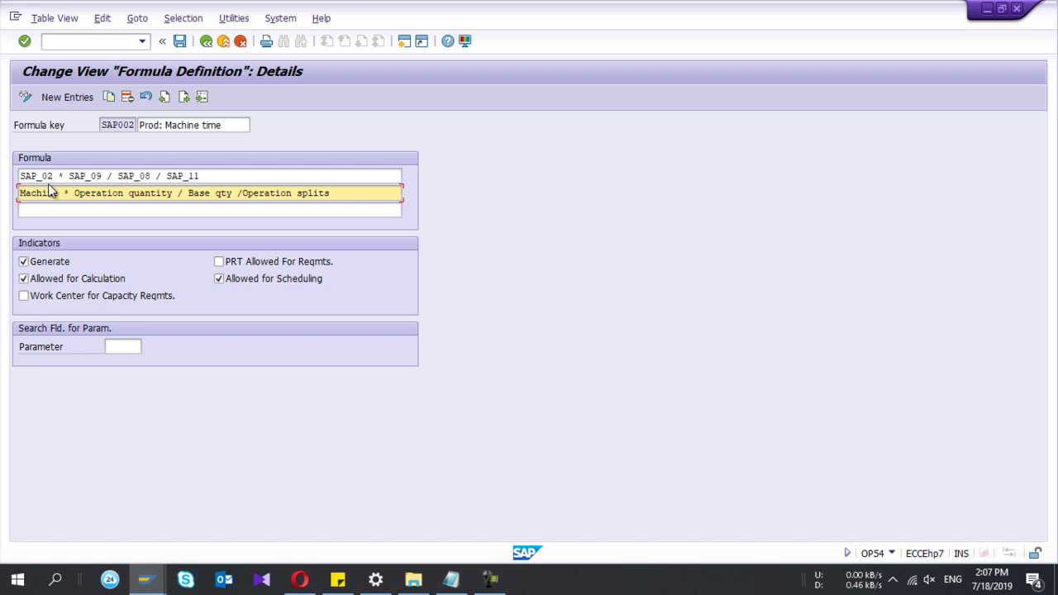
pyautogui.click(49, 176)
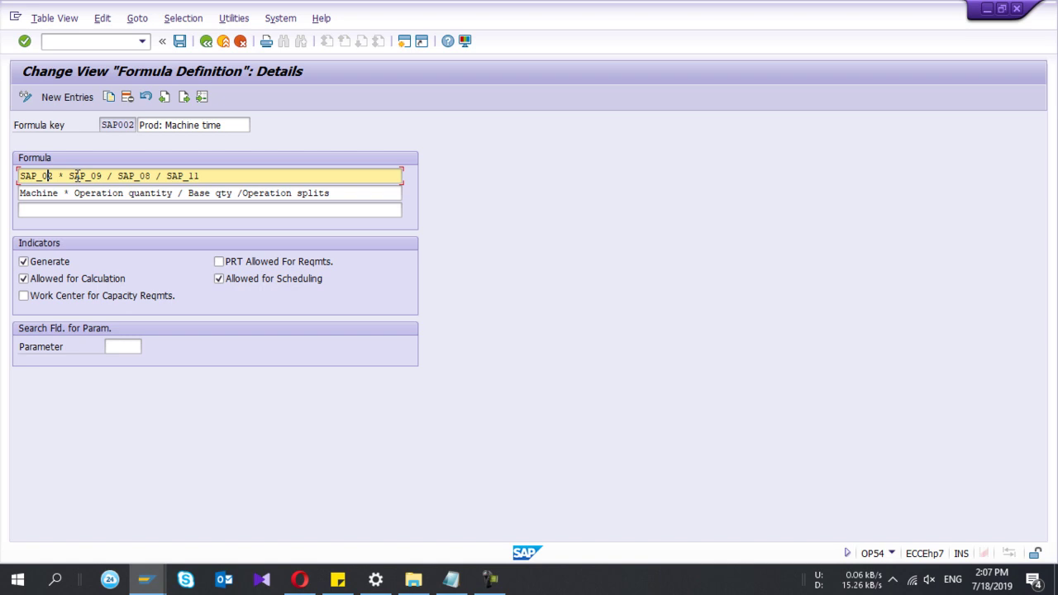
pyautogui.press('Tab')
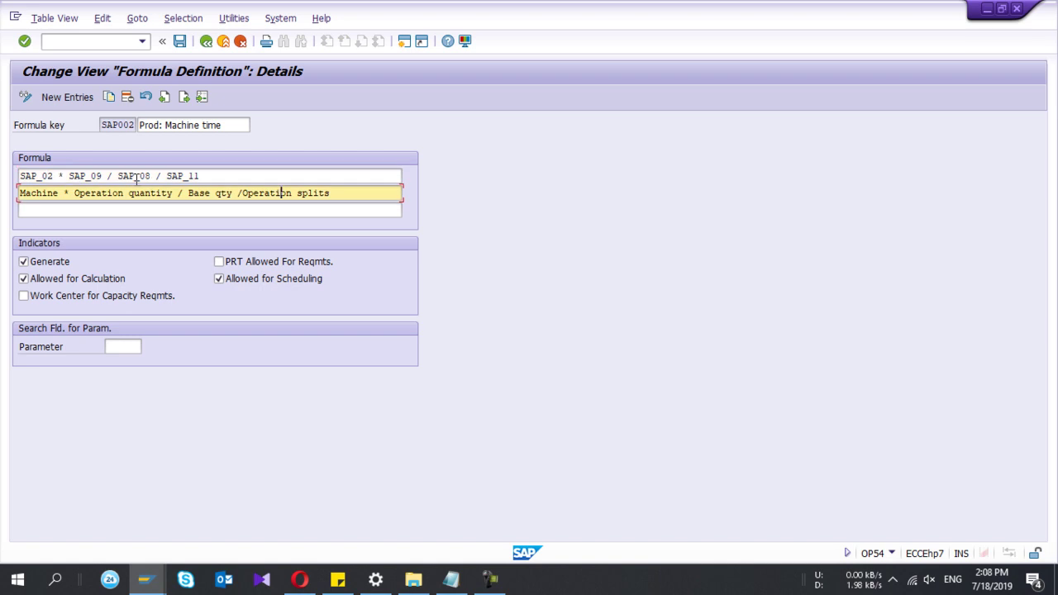
pyautogui.moveTo(151, 175); pyautogui.dragTo(116, 175)
pyautogui.click(117, 175)
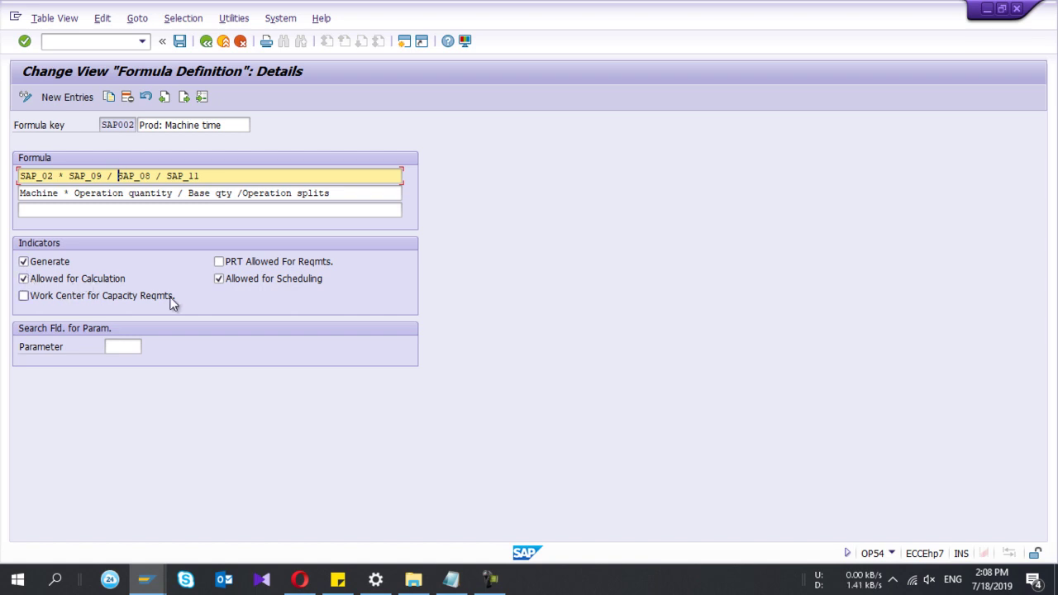
pyautogui.click(219, 280)
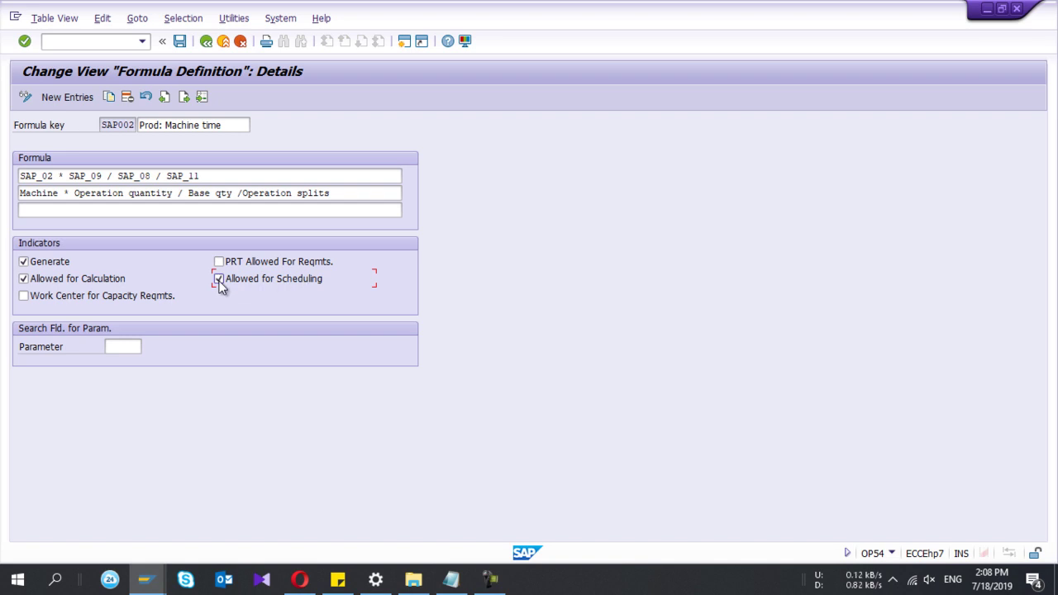
pyautogui.hotkey('alt', 'Tab')
# - Switch to the WPCL1002 work center display and view its Scheduling tab formulas
pyautogui.hotkey('alt', 'Tab')
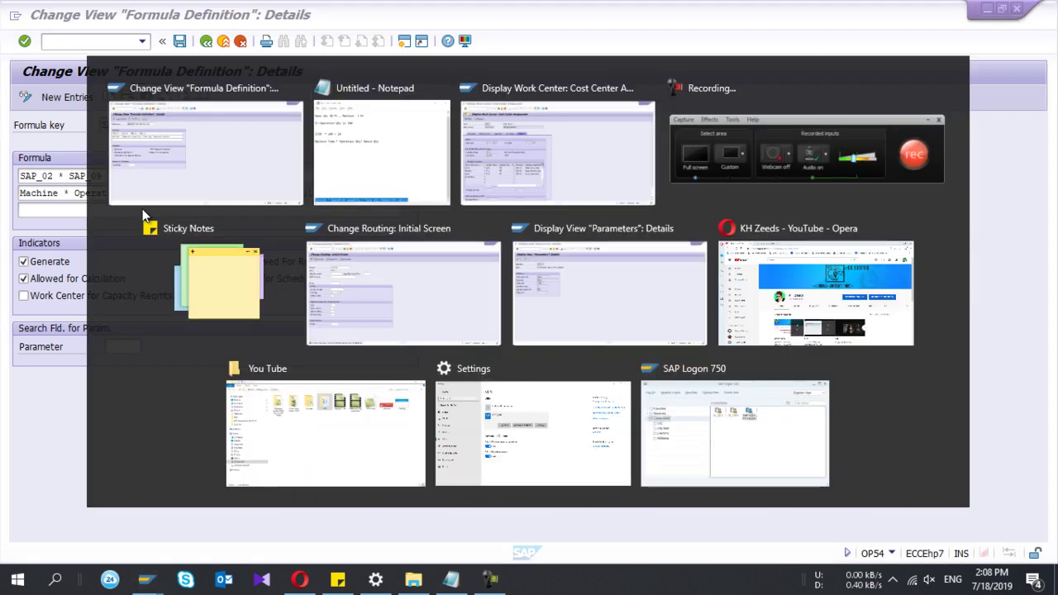
pyautogui.hotkey('alt', 'Tab')
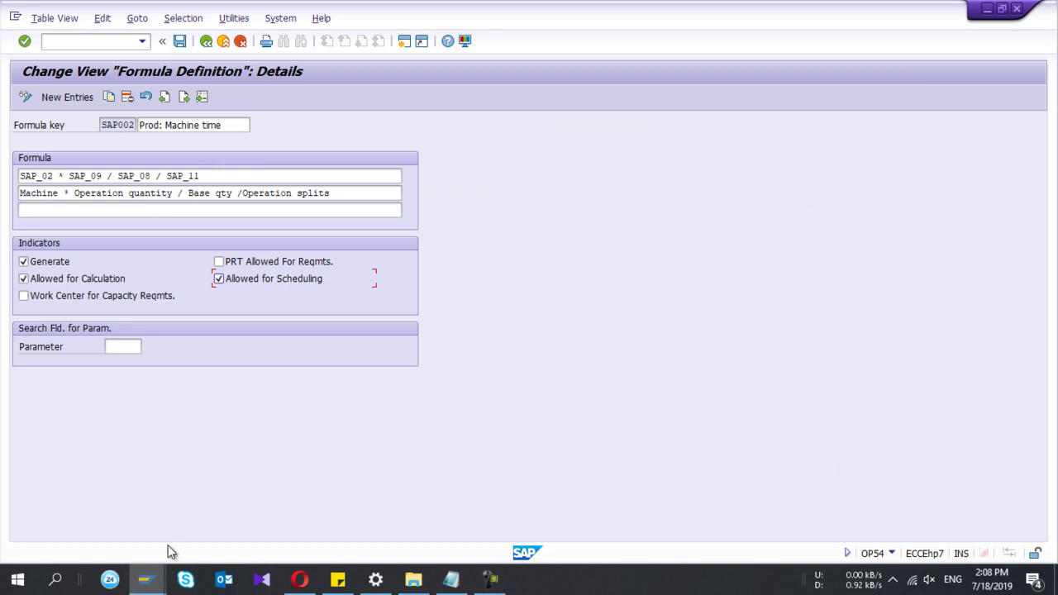
pyautogui.moveTo(157, 578)
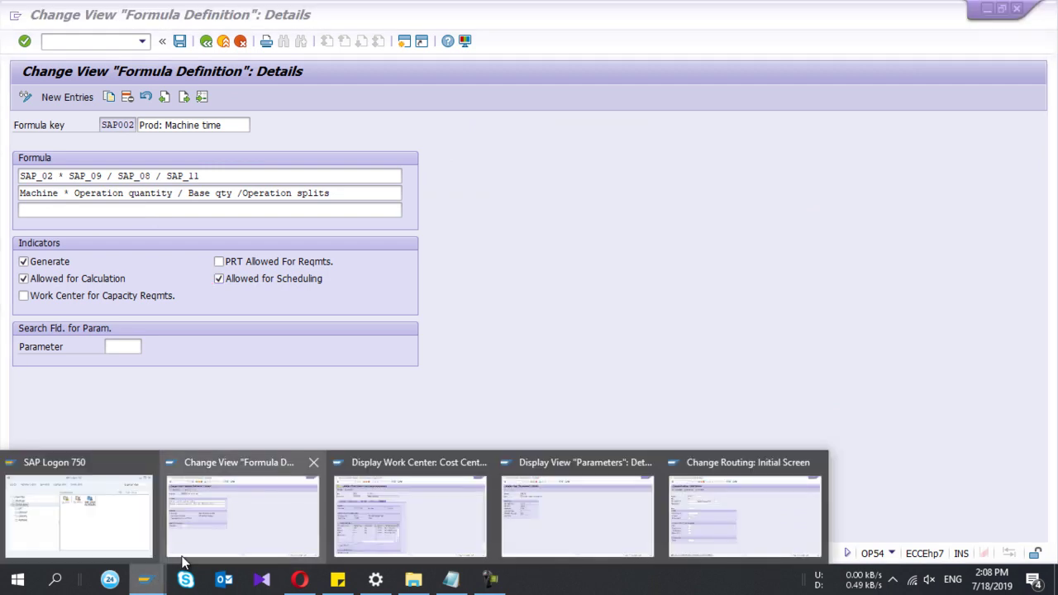
pyautogui.moveTo(369, 517)
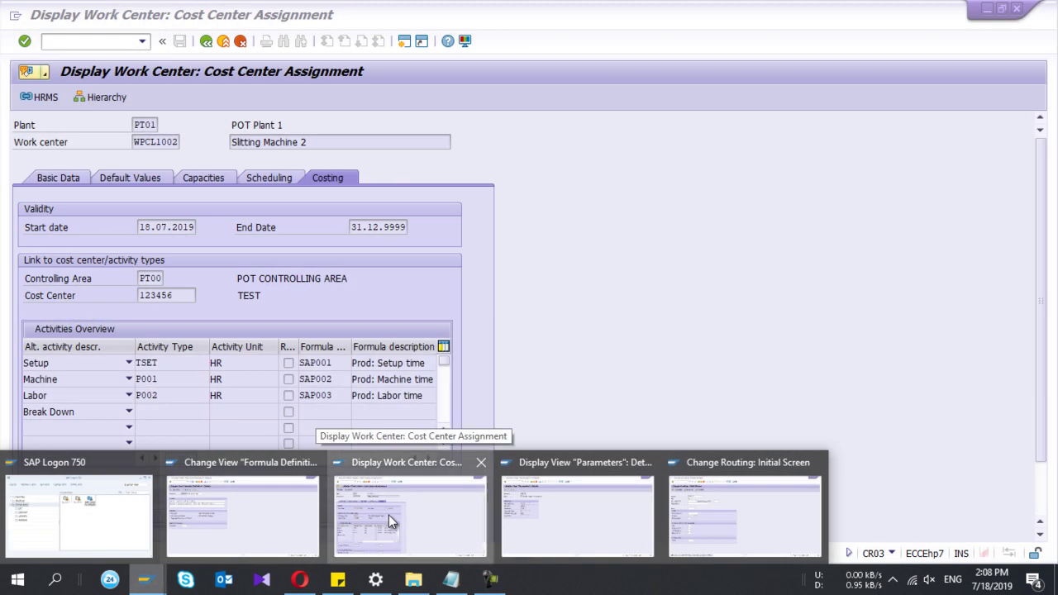
pyautogui.click(389, 514)
pyautogui.click(265, 178)
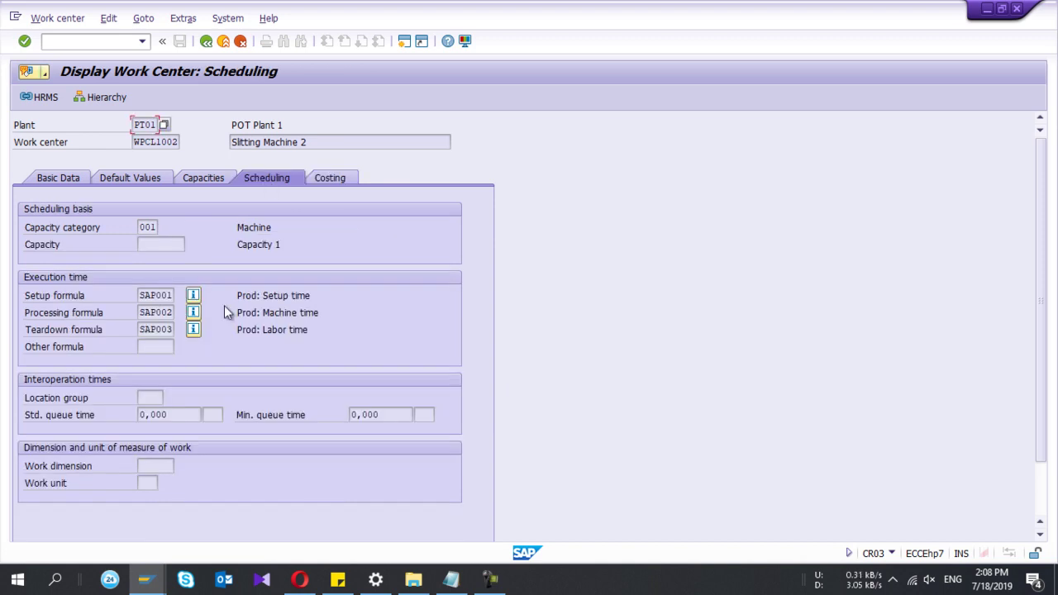
# - Tick Work Center for Capacity Reqmts. on formula SAP002, then check Capacities formula SAP001
pyautogui.doubleClick(154, 294)
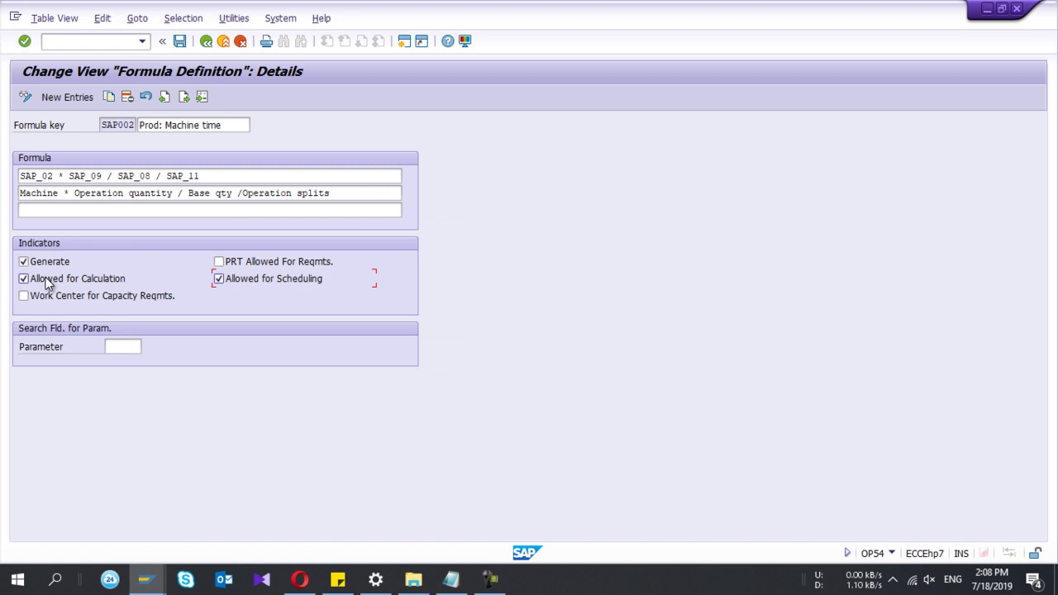
pyautogui.click(24, 296)
pyautogui.press('F3')
pyautogui.click(198, 177)
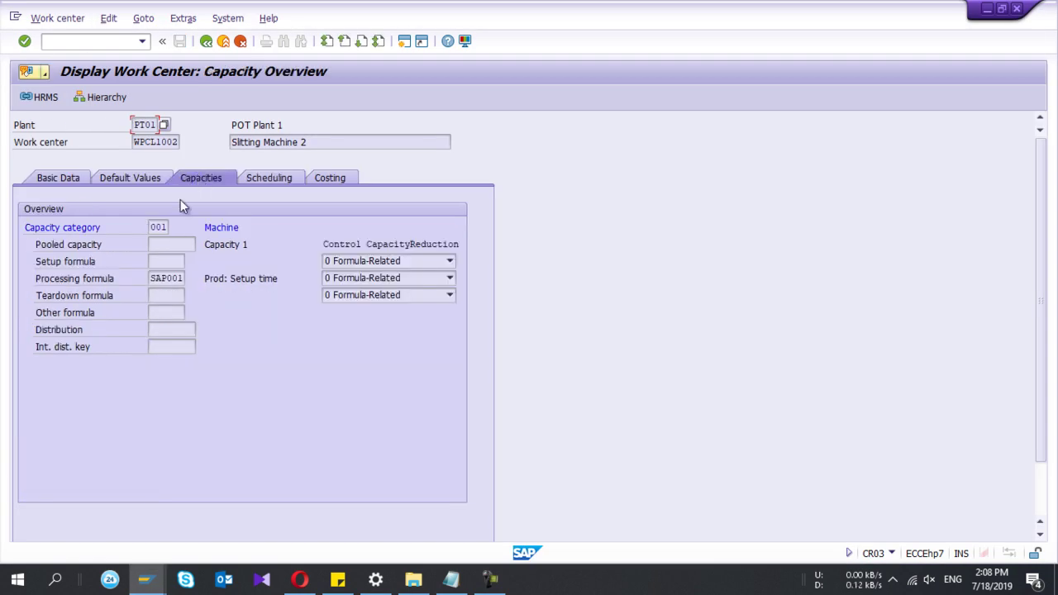
pyautogui.click(161, 281)
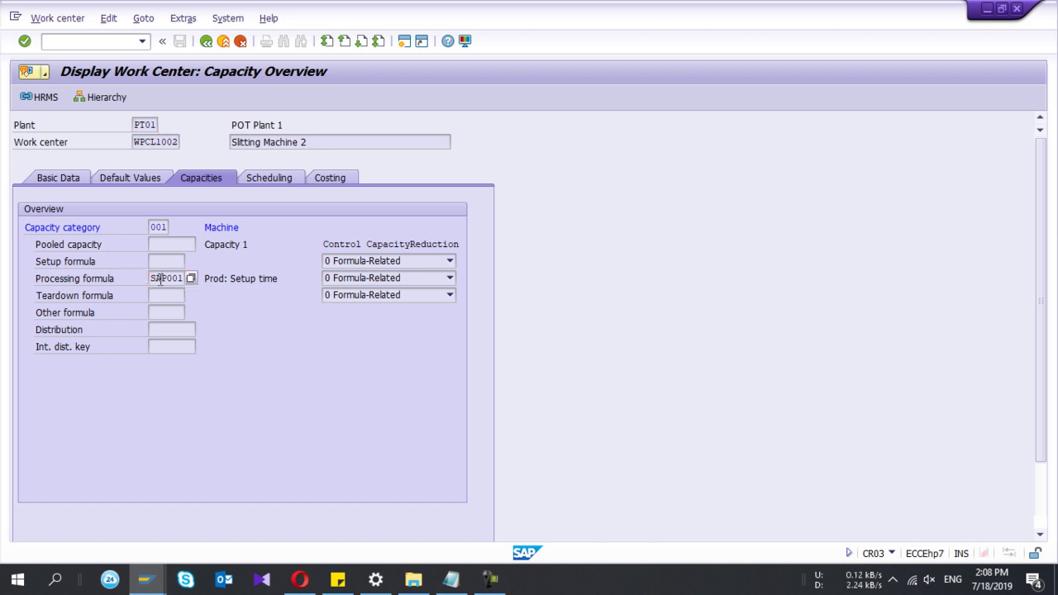
pyautogui.doubleClick(161, 279)
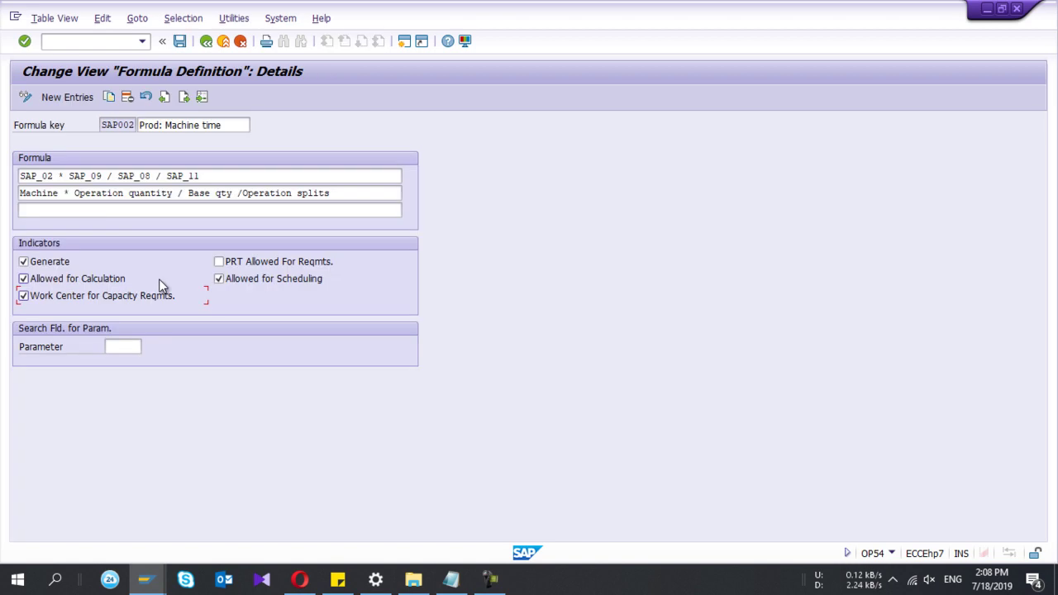
# - Untick the capacity requirements indicator on SAP002 and attempt to leave the formula screen
pyautogui.click(98, 299)
pyautogui.click(58, 175)
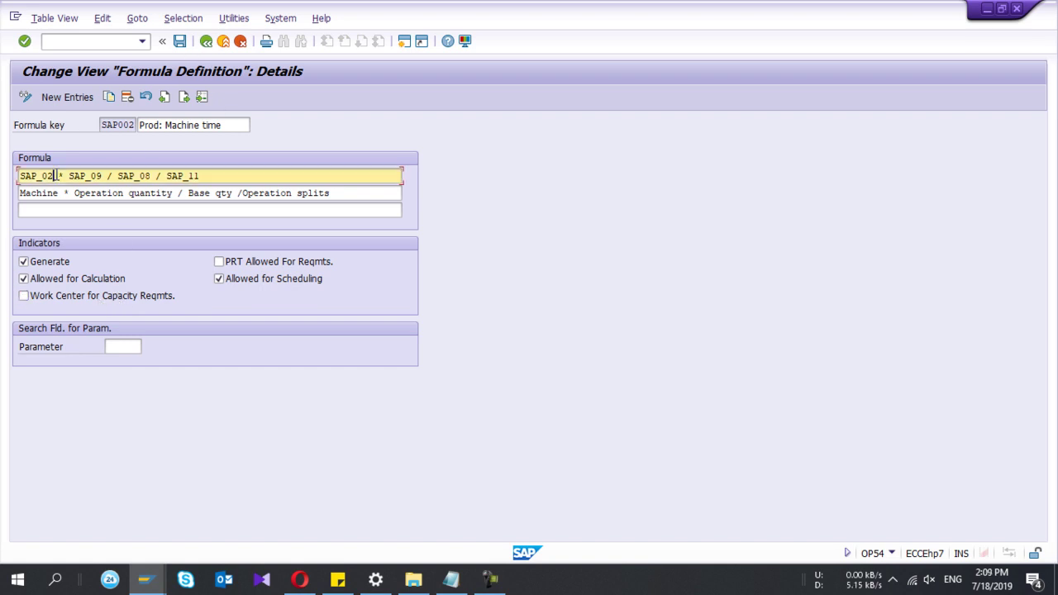
pyautogui.moveTo(53, 175); pyautogui.dragTo(12, 162)
pyautogui.click(17, 172)
pyautogui.click(208, 43)
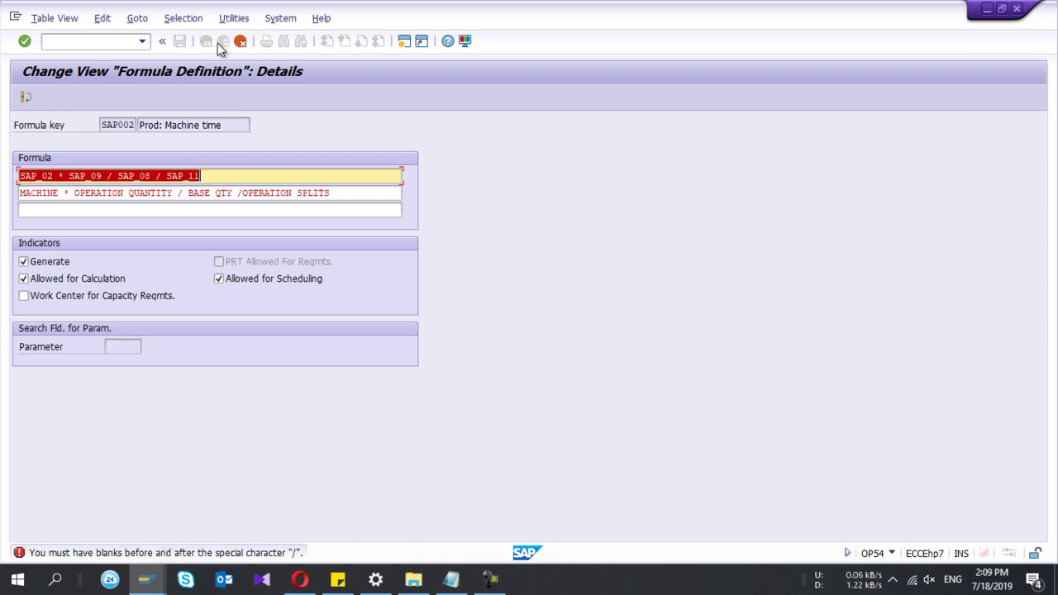
# - Clear SAP002's second formula line and cancel, confirming Yes to discard the changes
pyautogui.click(261, 195)
pyautogui.tripleClick(262, 195)
pyautogui.press('Delete')
pyautogui.click(239, 42)
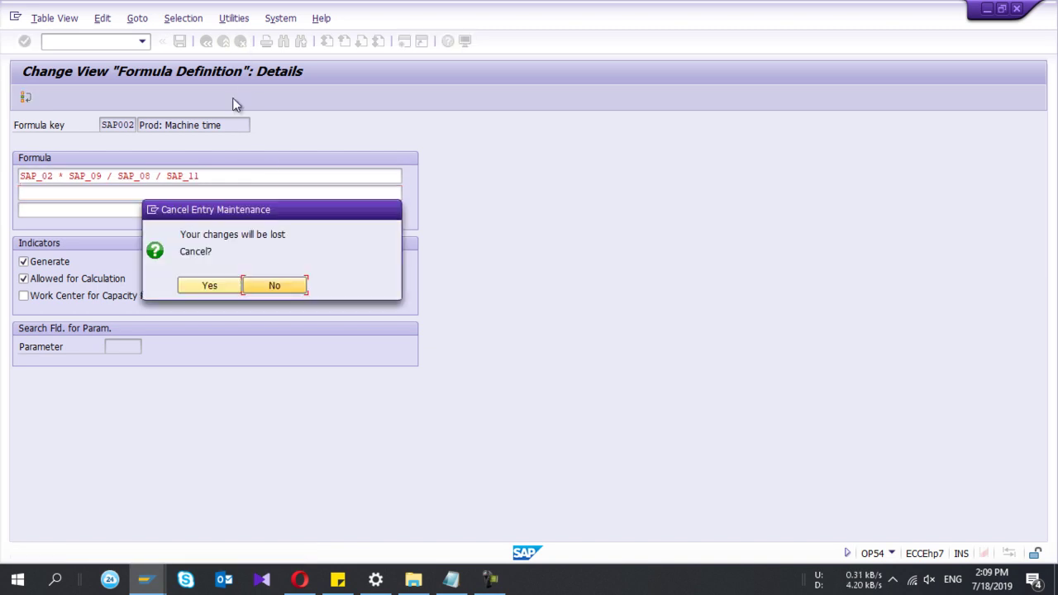
pyautogui.click(205, 290)
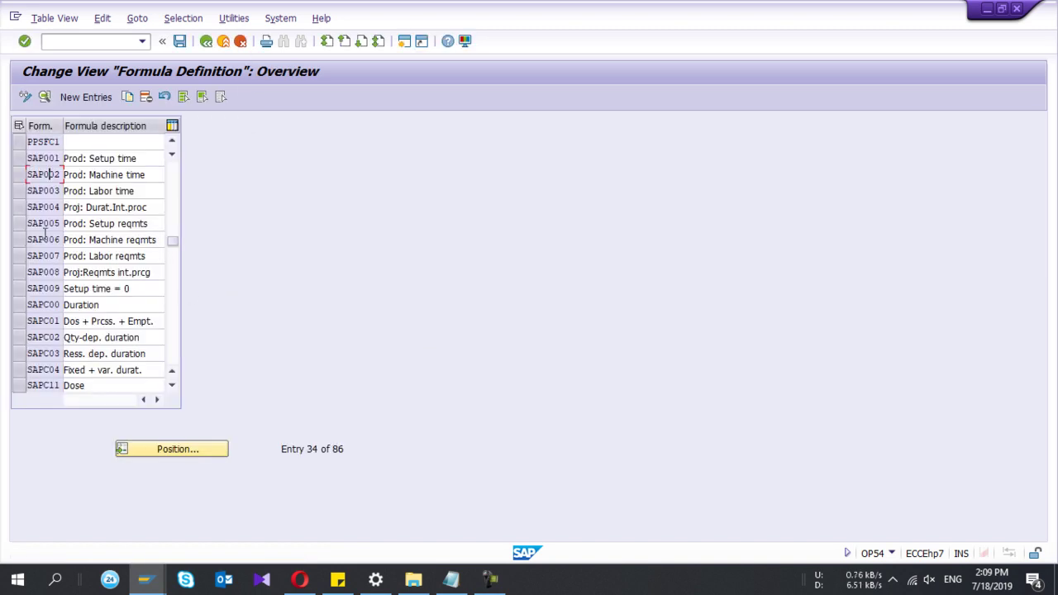
# - Return to the SPRO tree, run Define formula parameters for work centers (OP51), and scroll to the SAP_ entries
pyautogui.scroll(3, 44, 220)
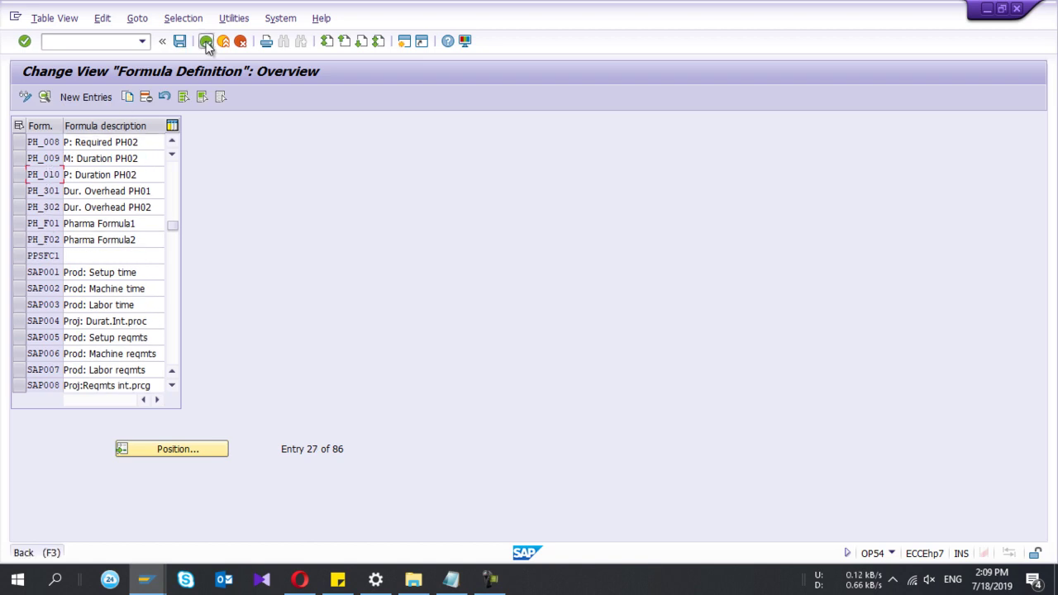
pyautogui.click(207, 41)
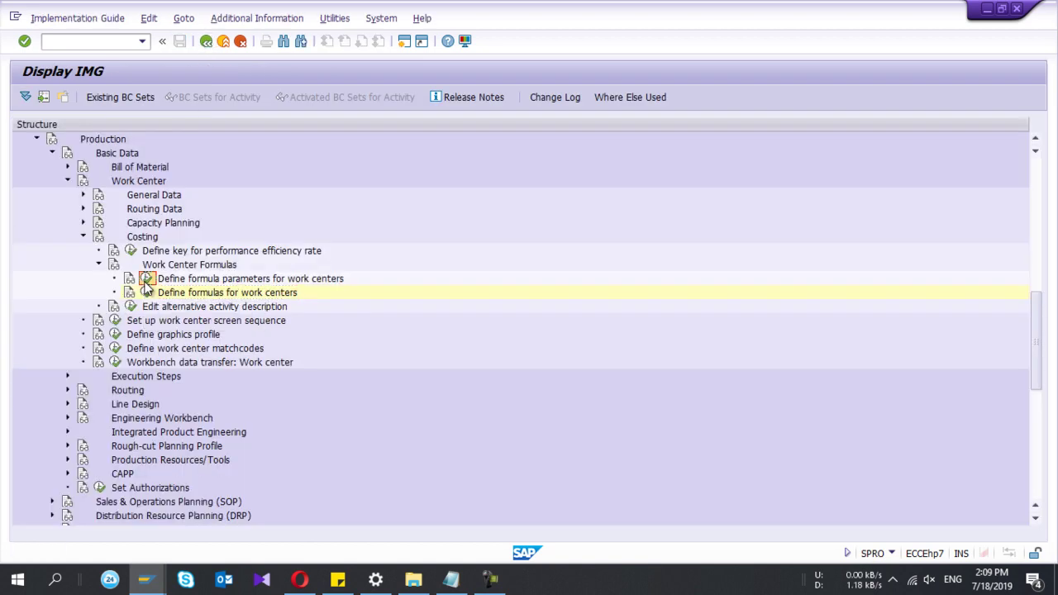
pyautogui.click(146, 280)
pyautogui.scroll(-9, 146, 282)
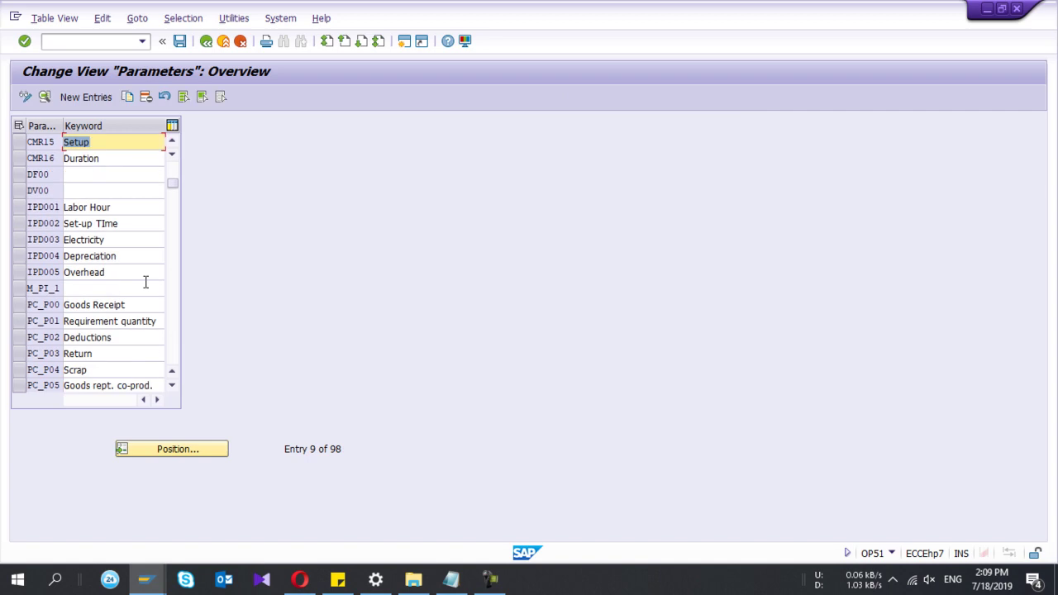
pyautogui.scroll(-6, 145, 283)
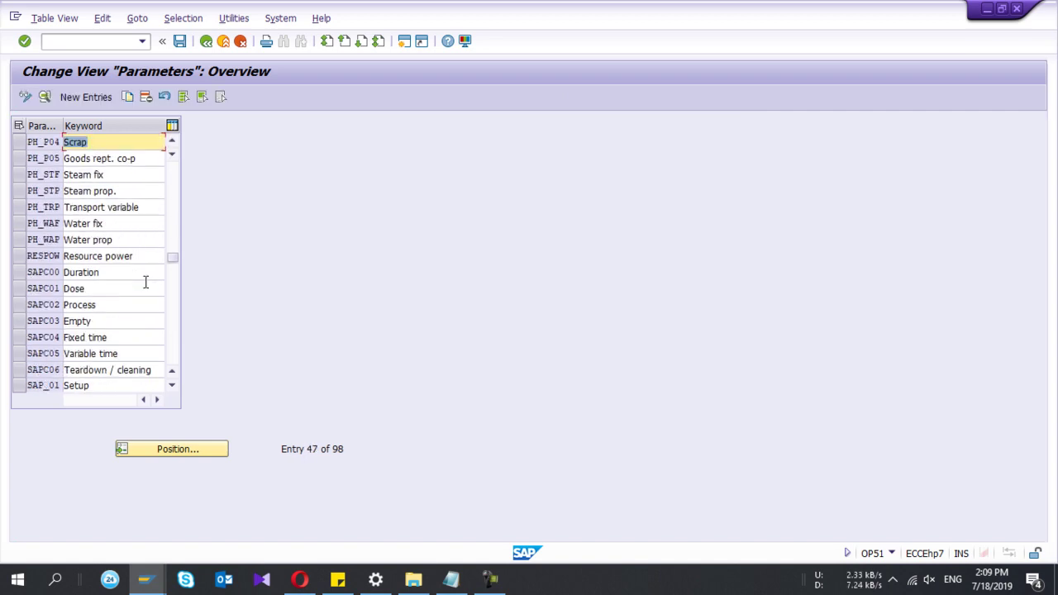
pyautogui.scroll(-2, 40, 289)
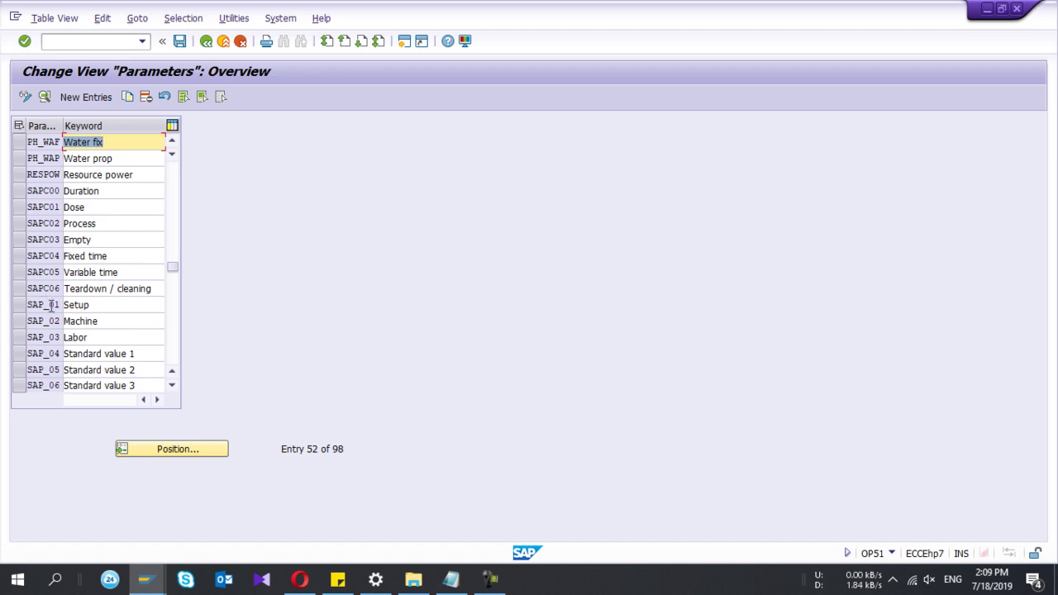
pyautogui.click(53, 304)
pyautogui.scroll(-2, 54, 323)
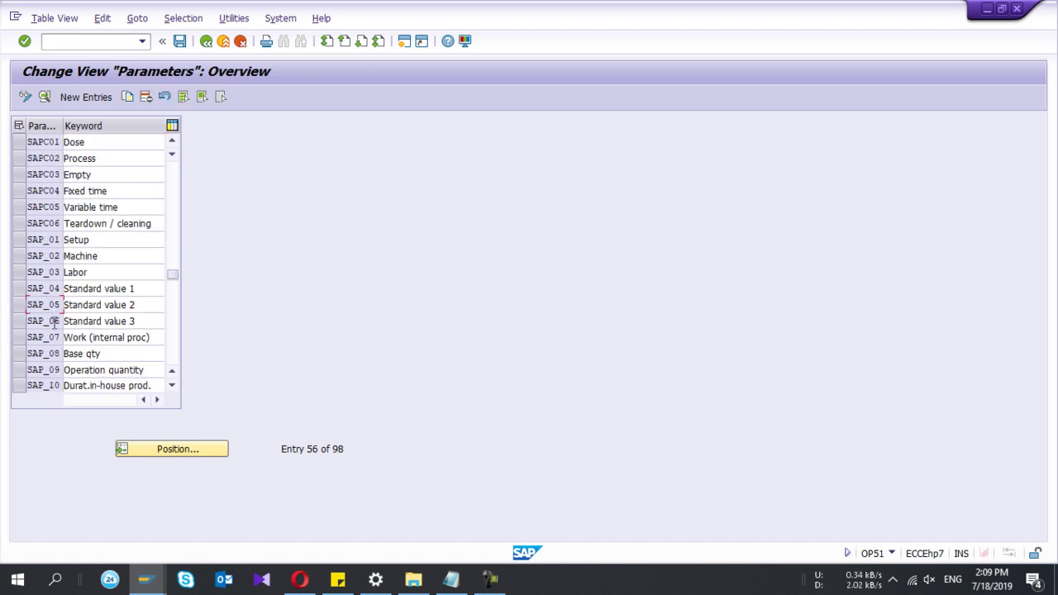
# - Open parameter SAP_02 Machine's details and inspect its origin setting
pyautogui.doubleClick(49, 257)
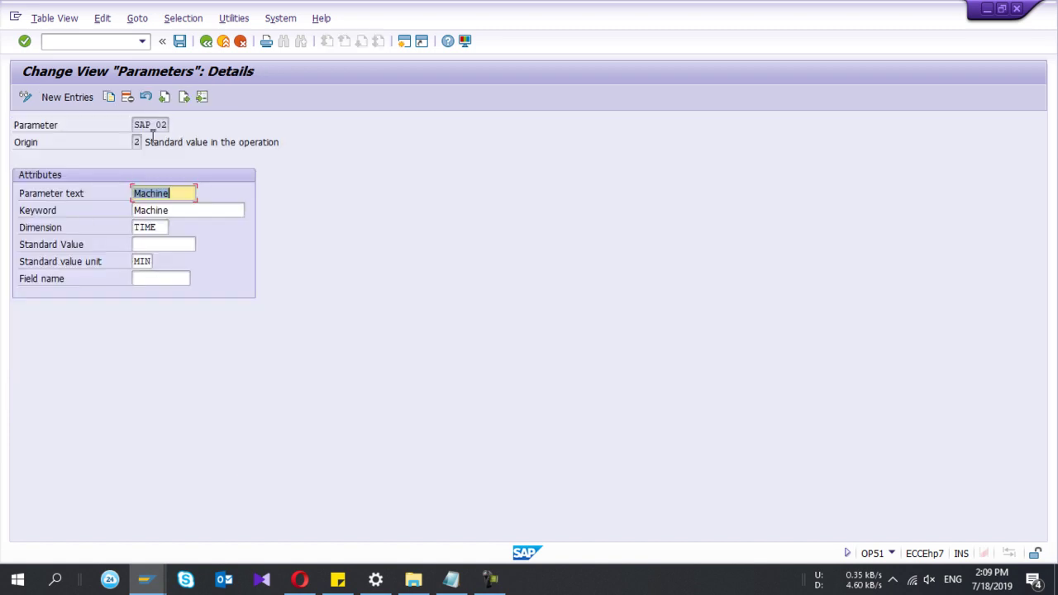
pyautogui.click(137, 142)
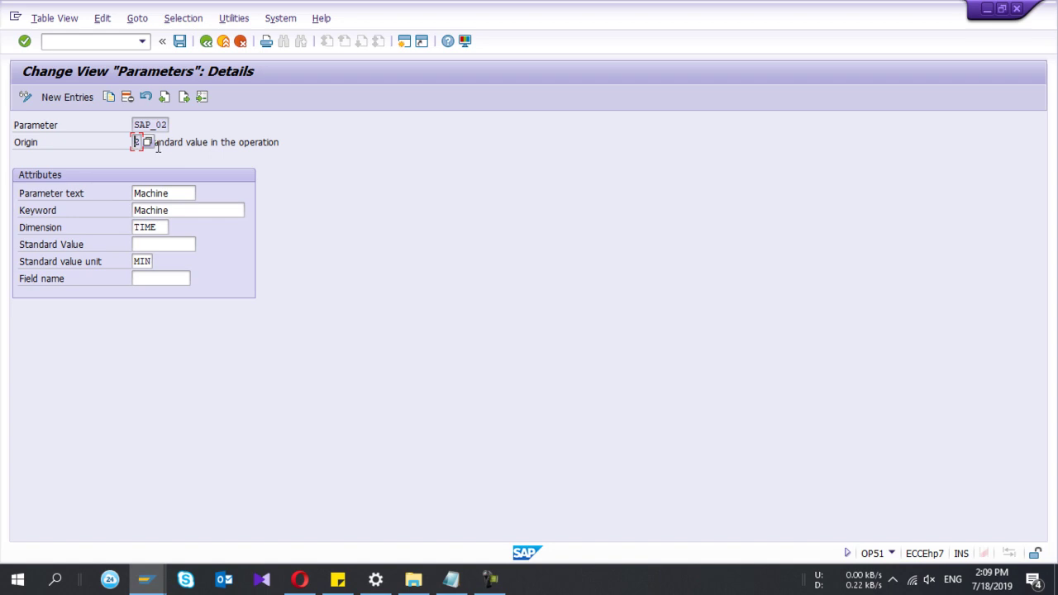
pyautogui.moveTo(163, 145); pyautogui.dragTo(281, 143)
pyautogui.click(298, 151)
# - In Change Routing for material ZRO2101, open operation 0010's details and check its Machine value
pyautogui.moveTo(149, 584)
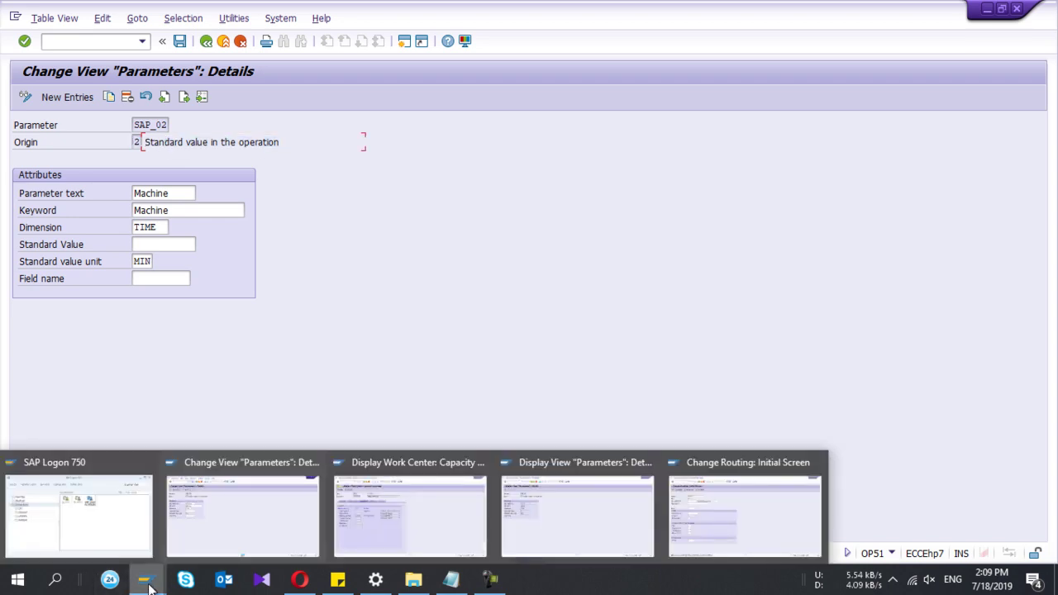
pyautogui.click(708, 490)
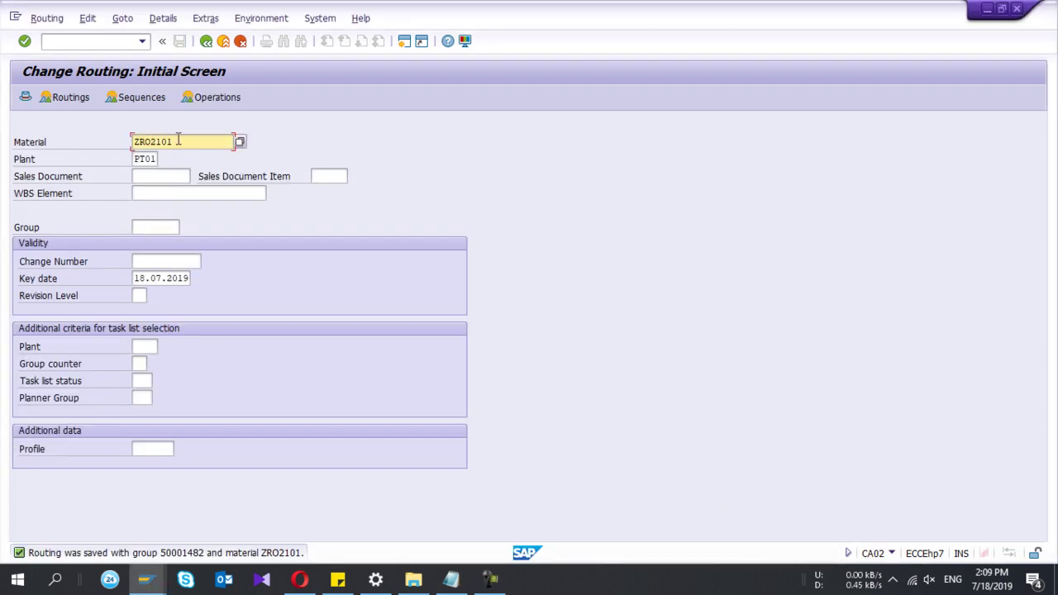
pyautogui.press('Return')
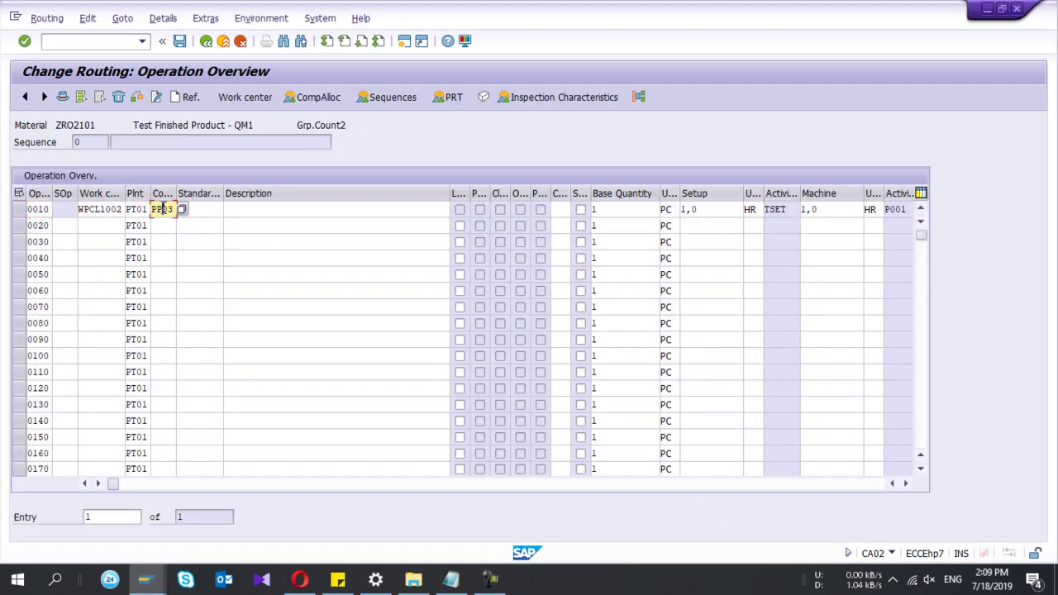
pyautogui.doubleClick(163, 209)
pyautogui.doubleClick(162, 379)
pyautogui.click(140, 142)
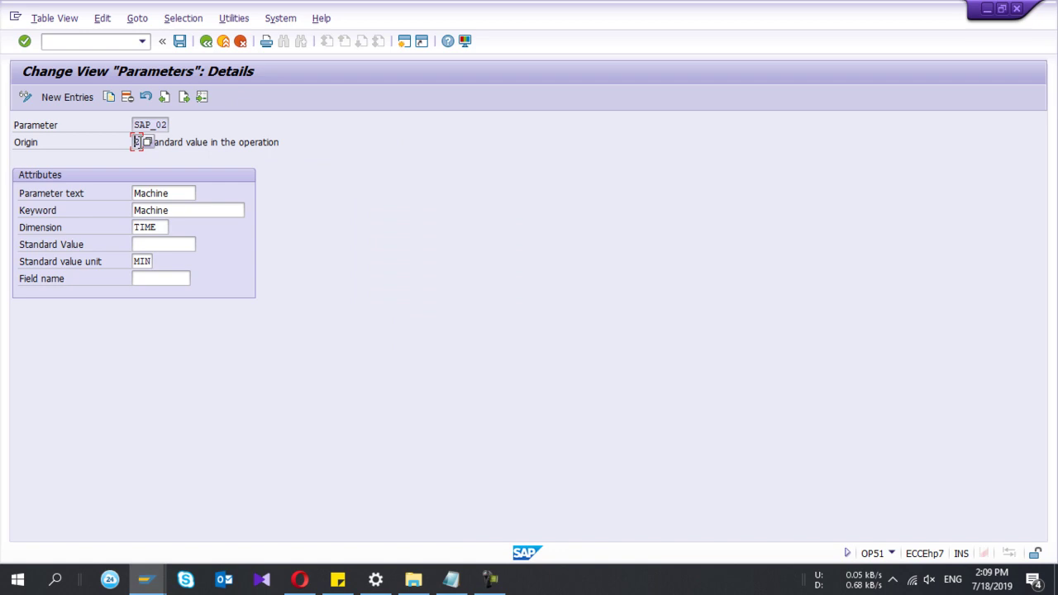
pyautogui.press('F3')
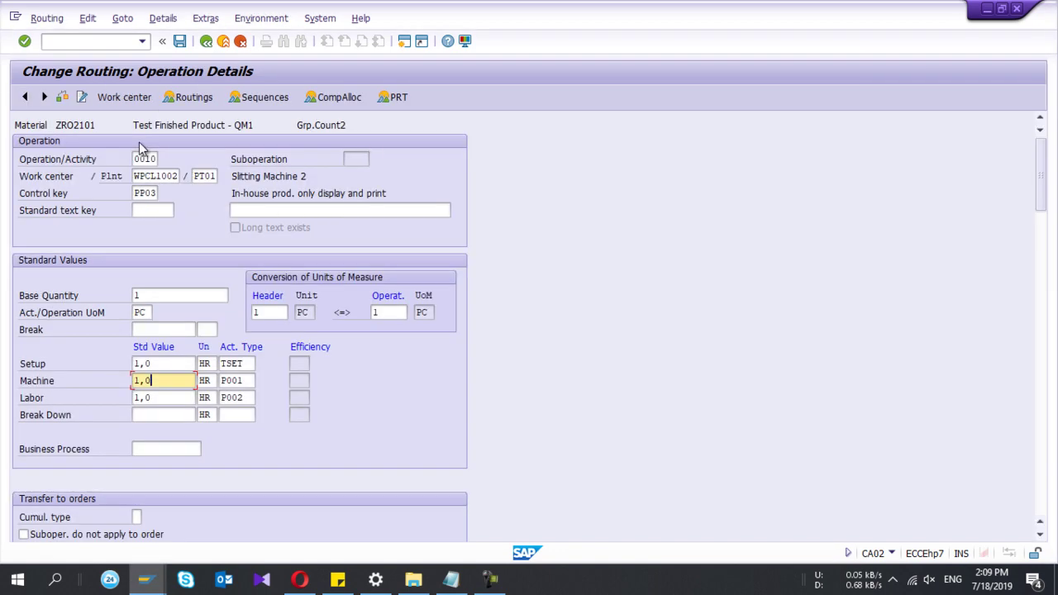
# - Compare operation 0010's Machine value 1,0 with SAP_02, then go back to the Parameters overview
pyautogui.doubleClick(146, 380)
pyautogui.click(146, 380)
pyautogui.doubleClick(140, 383)
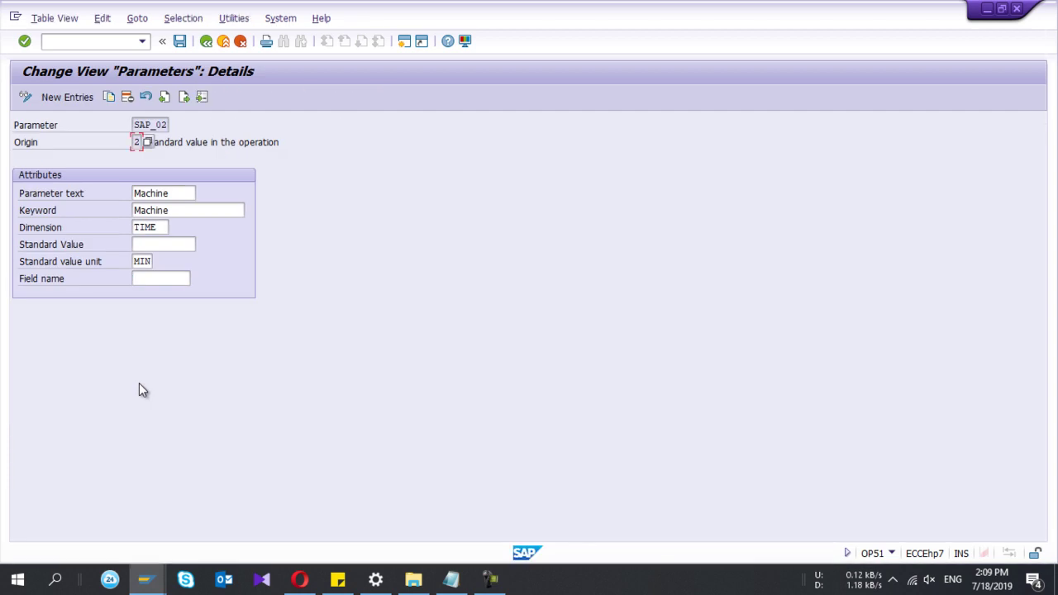
pyautogui.click(204, 46)
pyautogui.scroll(-1, 80, 283)
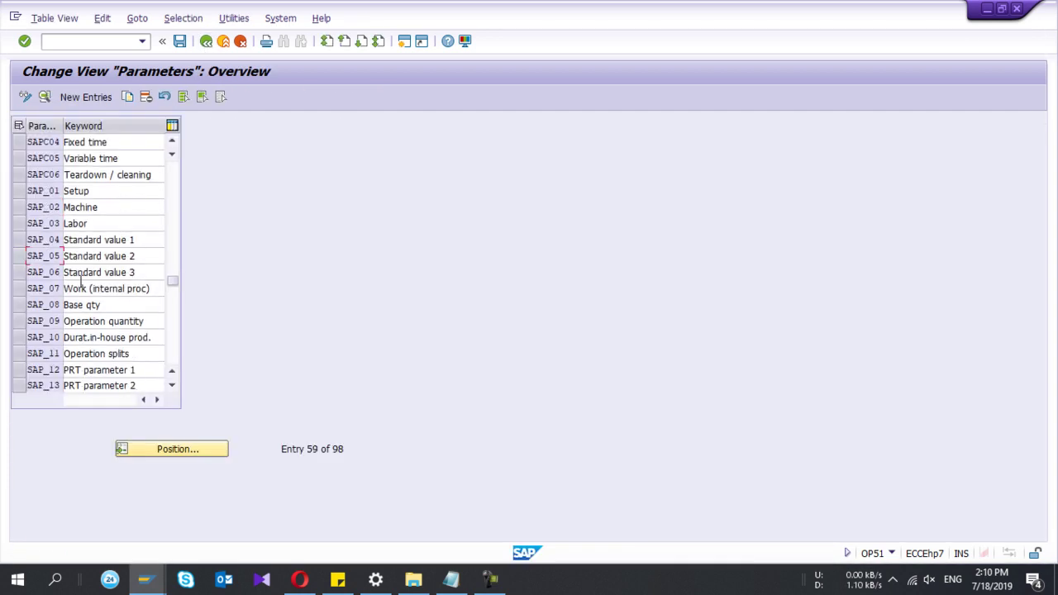
pyautogui.doubleClick(47, 304)
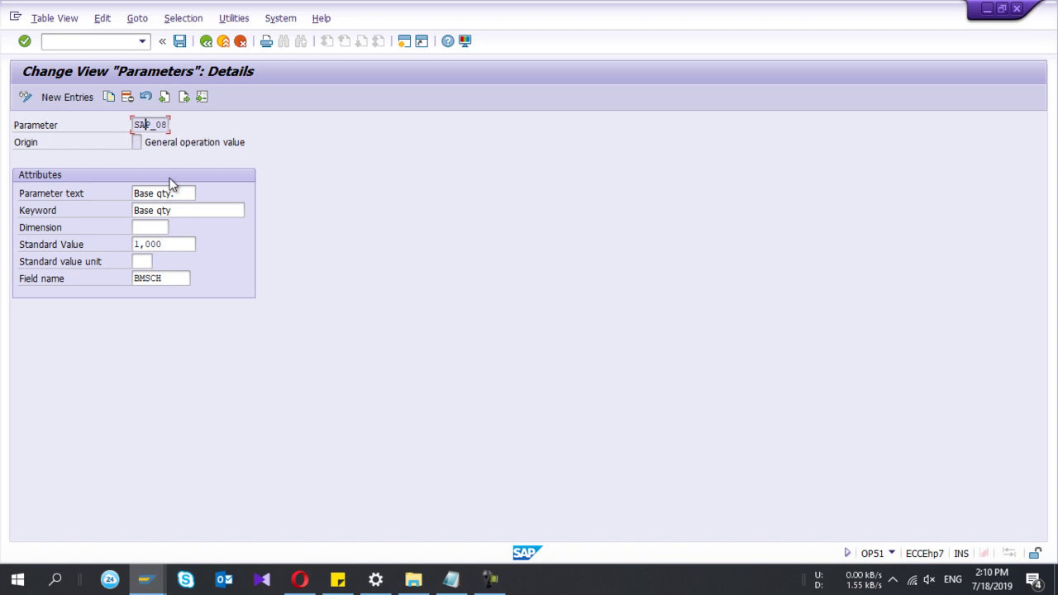
pyautogui.click(148, 281)
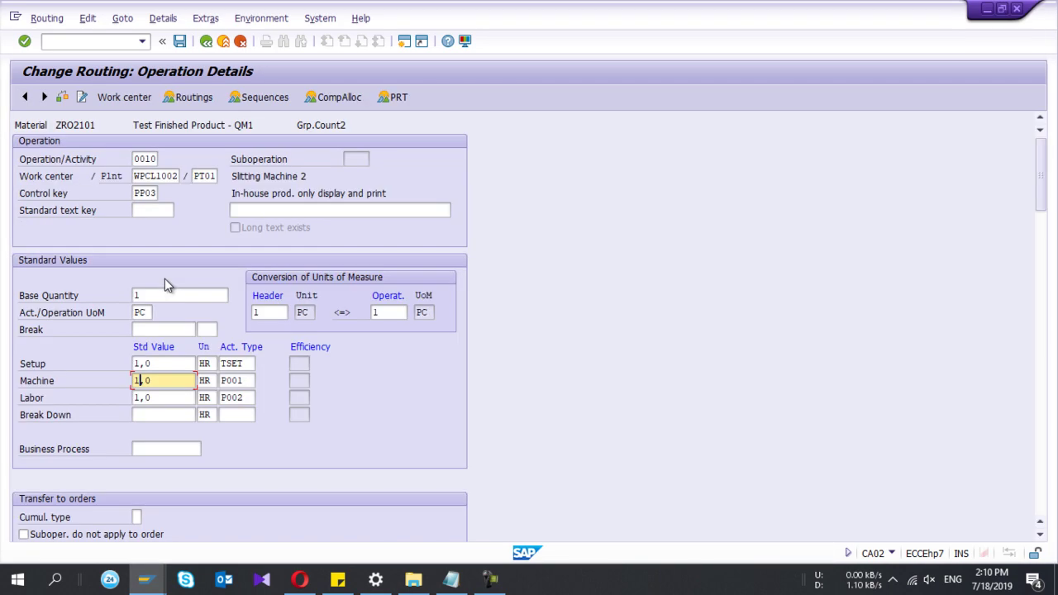
pyautogui.click(149, 298)
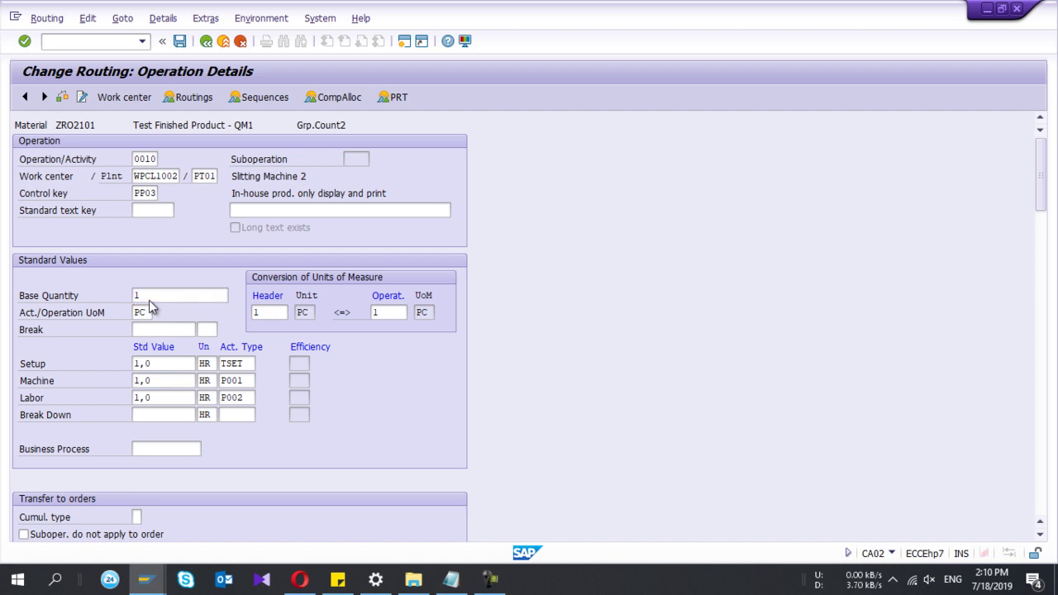
pyautogui.press('F1')
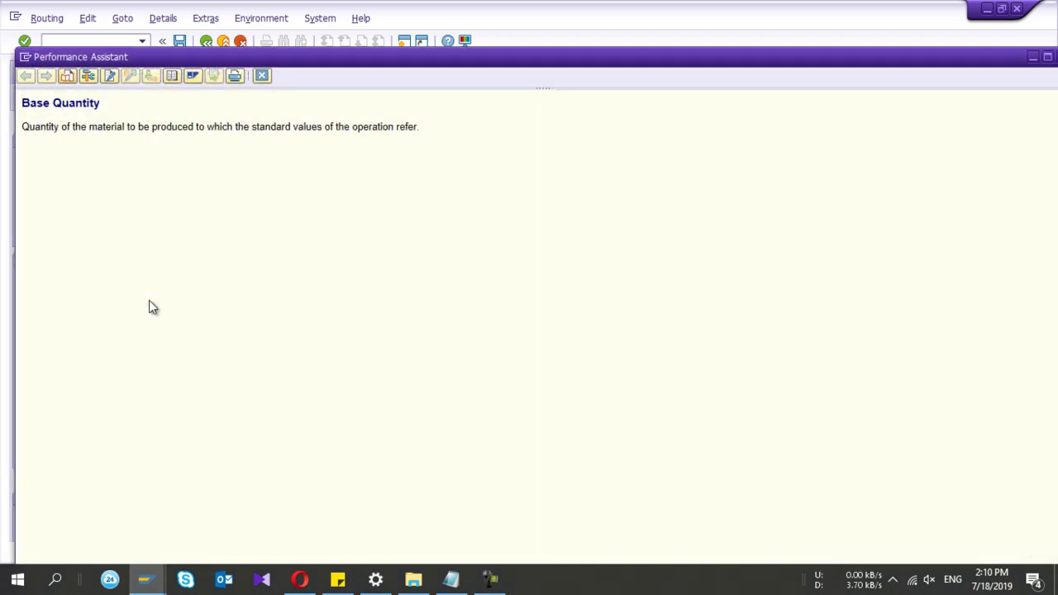
pyautogui.click(89, 74)
pyautogui.moveTo(176, 401); pyautogui.dragTo(135, 404)
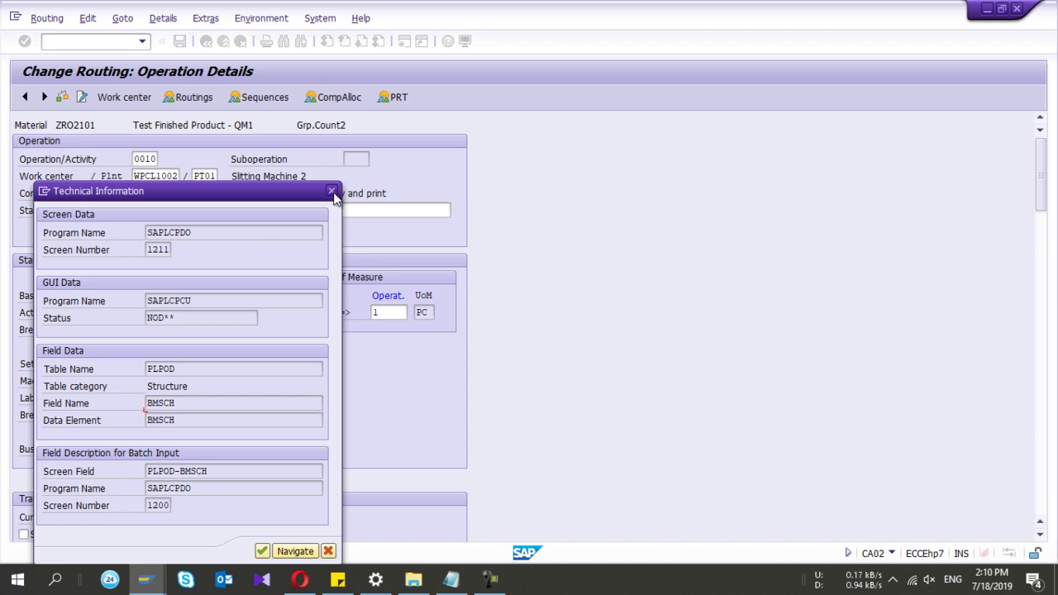
pyautogui.click(331, 190)
pyautogui.click(259, 78)
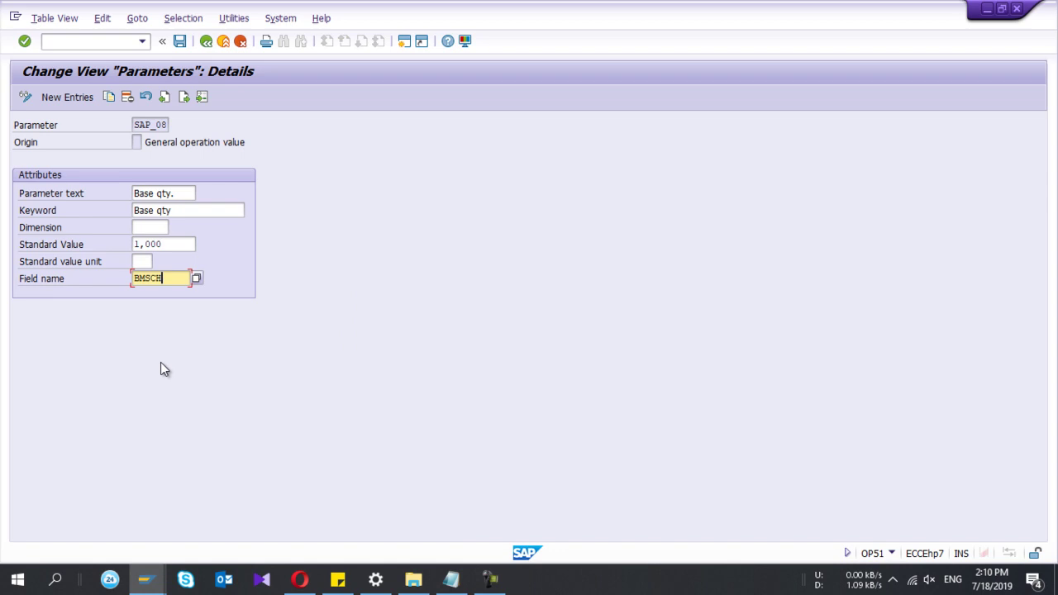
pyautogui.click(204, 41)
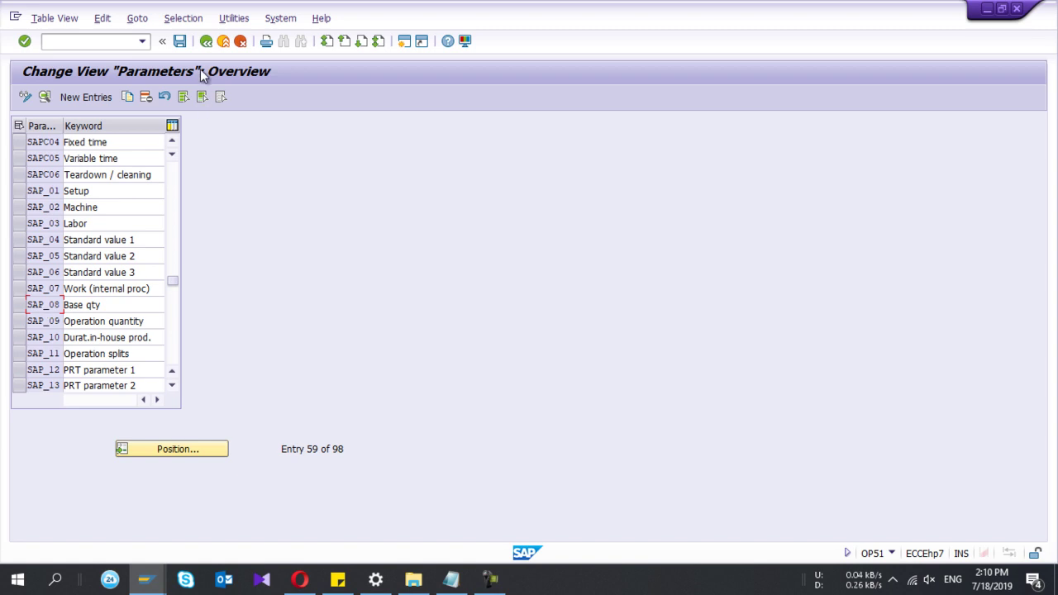
# - In OP54, start a new formula entry with key ZSAP01 and description 'Test Formula'
pyautogui.click(205, 42)
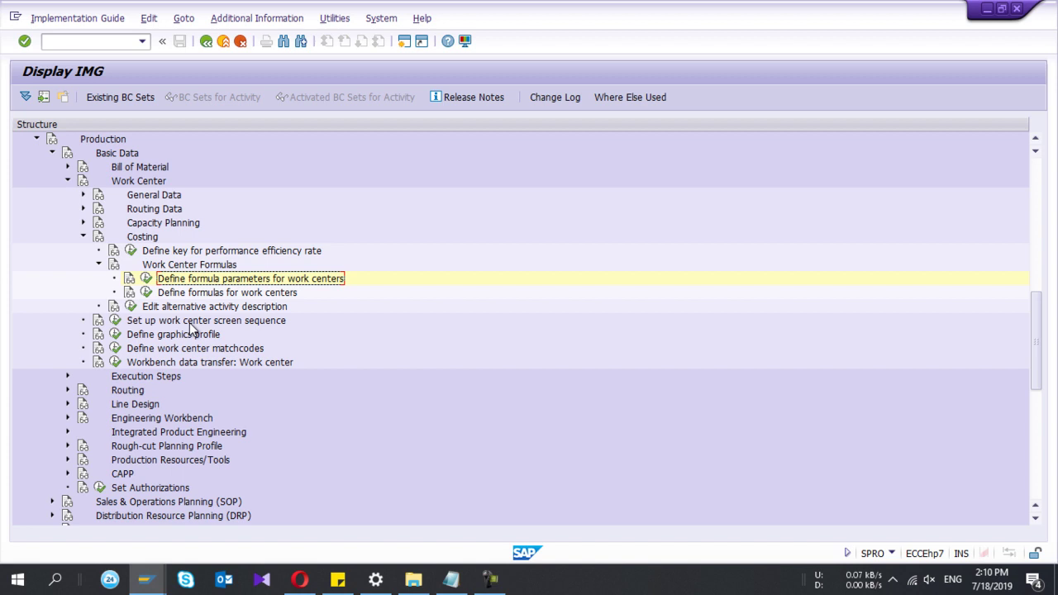
pyautogui.click(146, 294)
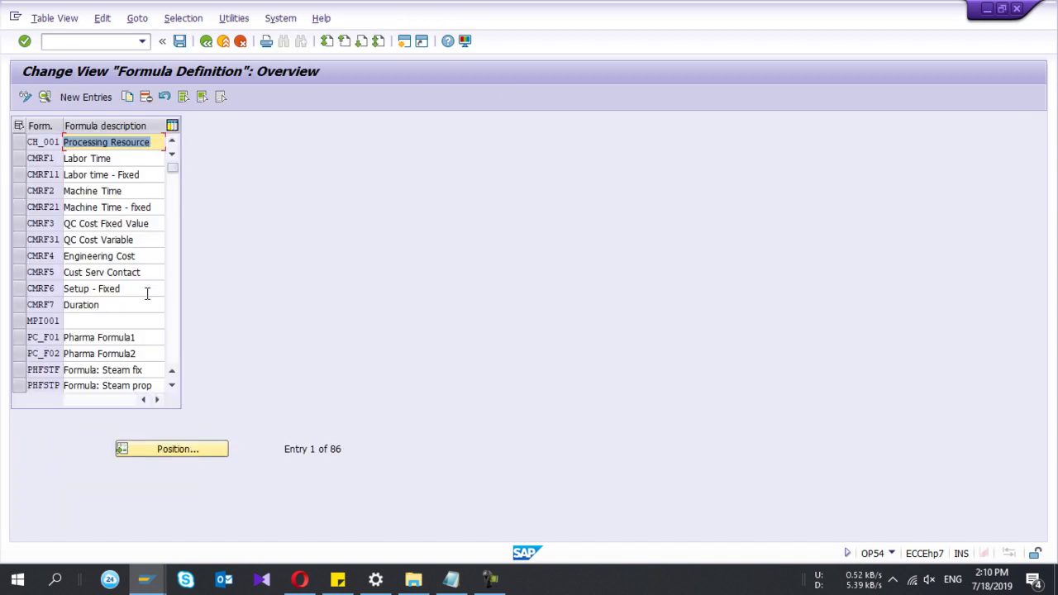
pyautogui.click(85, 98)
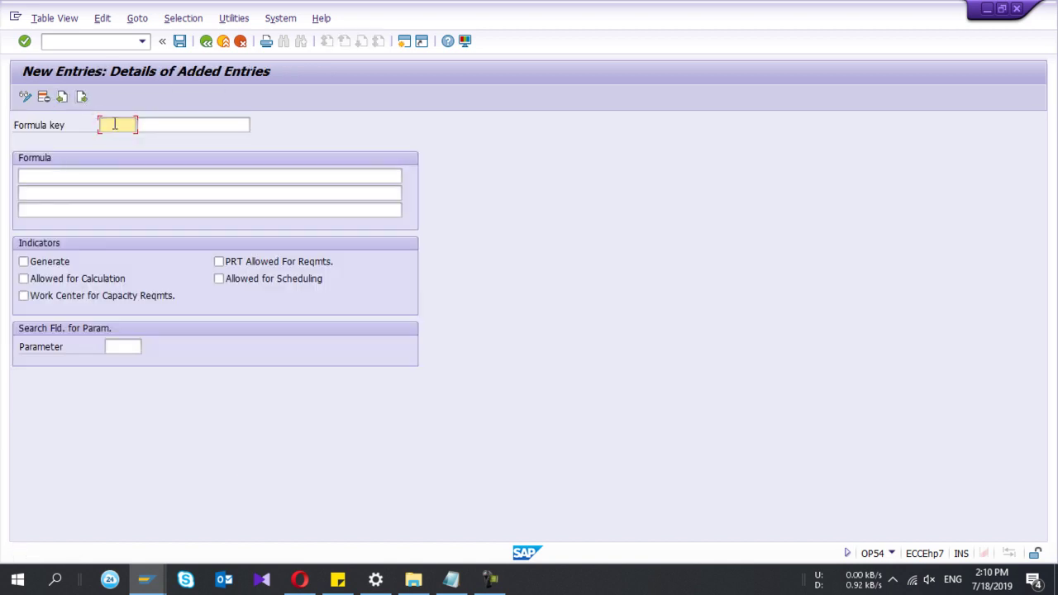
pyautogui.write('ZSAP01')
pyautogui.click(157, 126)
pyautogui.write('Test Formula')
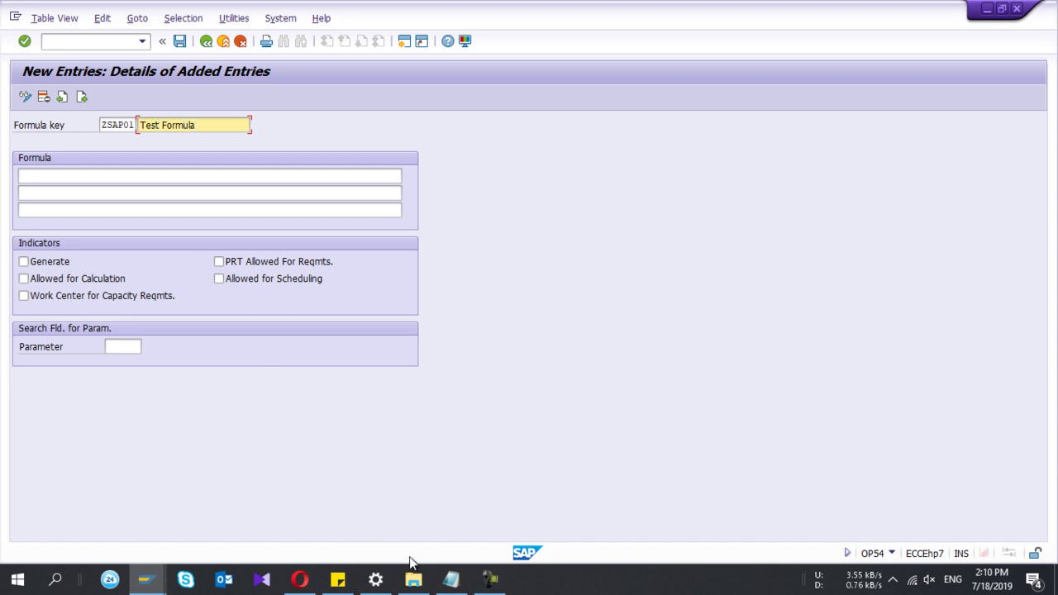
pyautogui.click(450, 578)
# - Review the notes' base qty 10 Pc, machine 2 Hr and operation qty 100 values
pyautogui.click(443, 195)
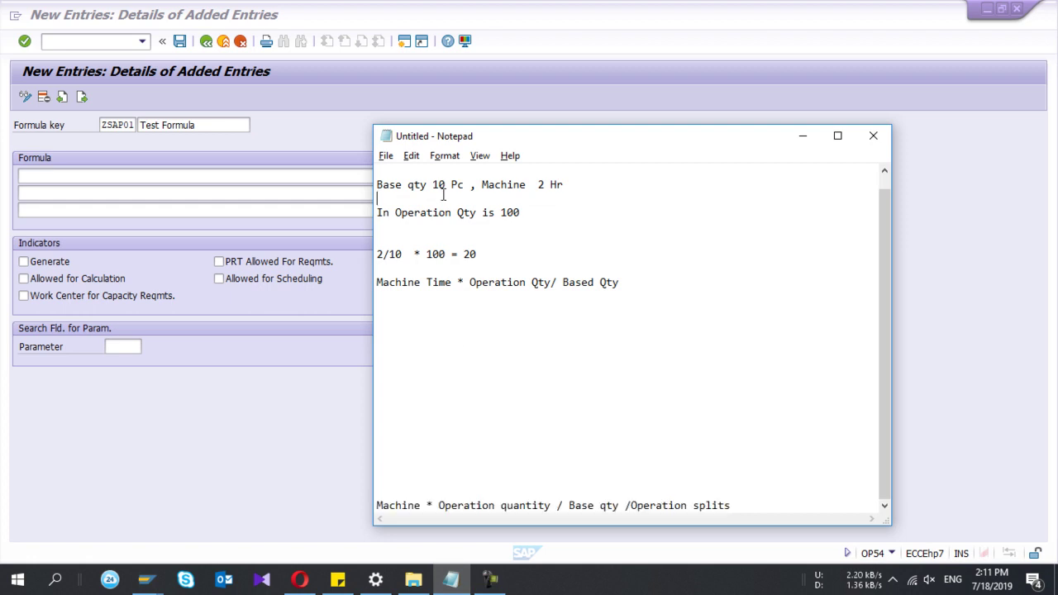
pyautogui.scroll(1, 443, 195)
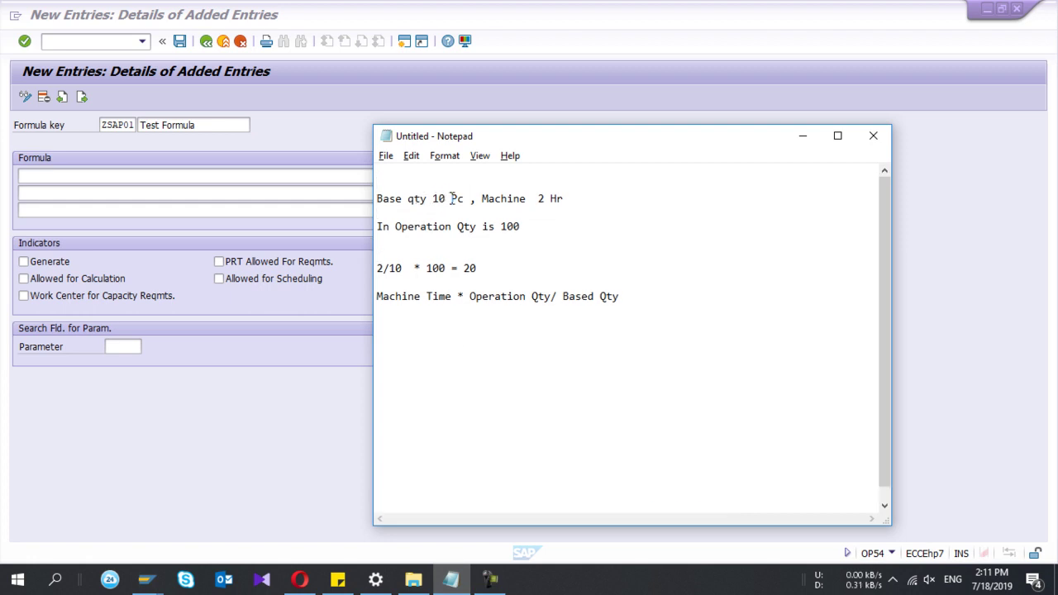
pyautogui.click(144, 582)
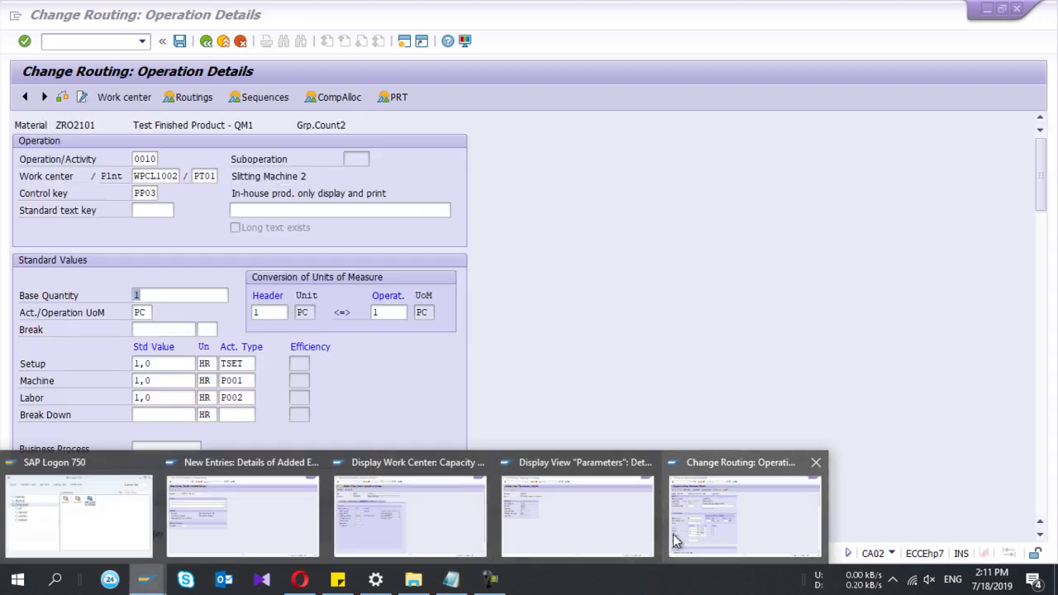
pyautogui.click(678, 538)
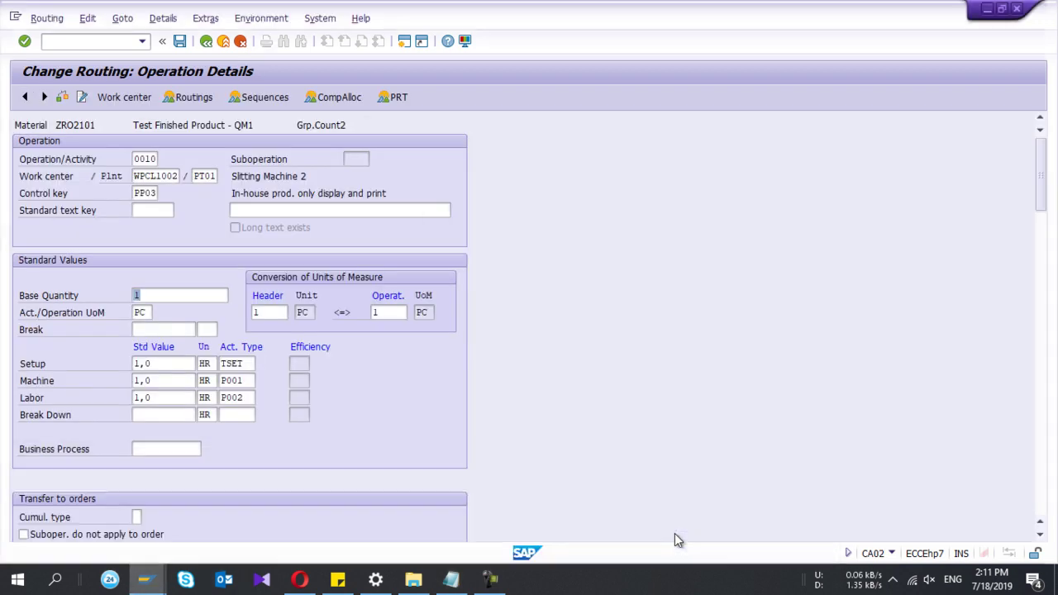
pyautogui.click(451, 580)
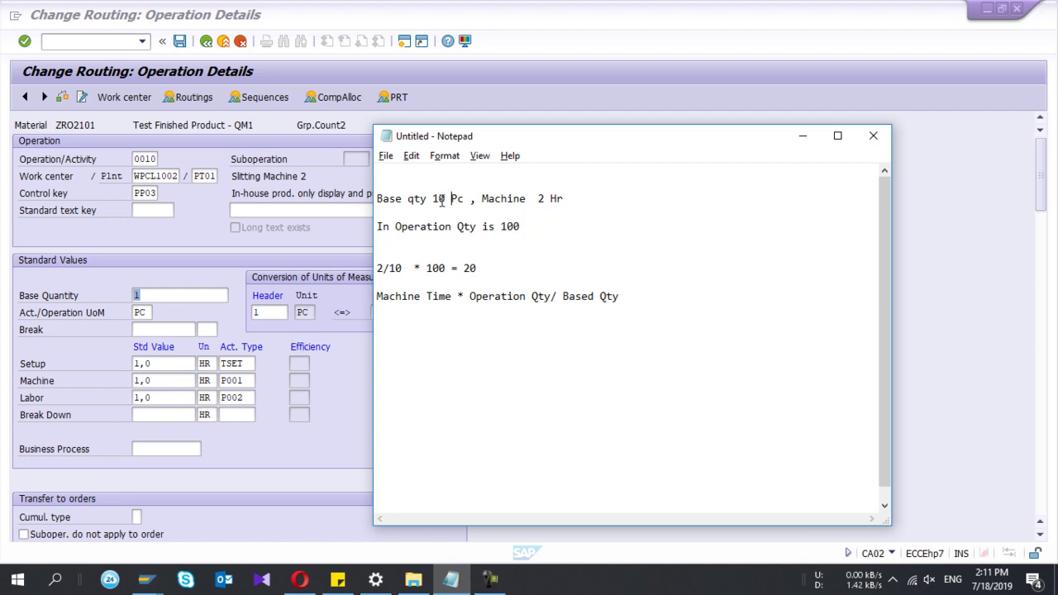
pyautogui.moveTo(465, 200); pyautogui.dragTo(366, 198)
pyautogui.moveTo(561, 199); pyautogui.dragTo(480, 203)
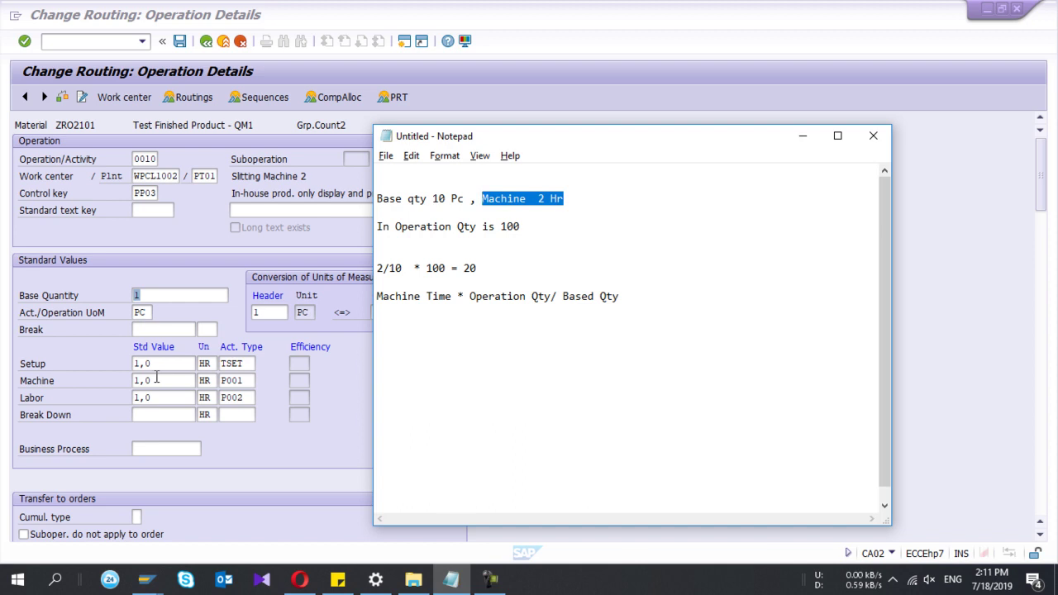
pyautogui.moveTo(401, 228); pyautogui.dragTo(523, 228)
pyautogui.click(524, 228)
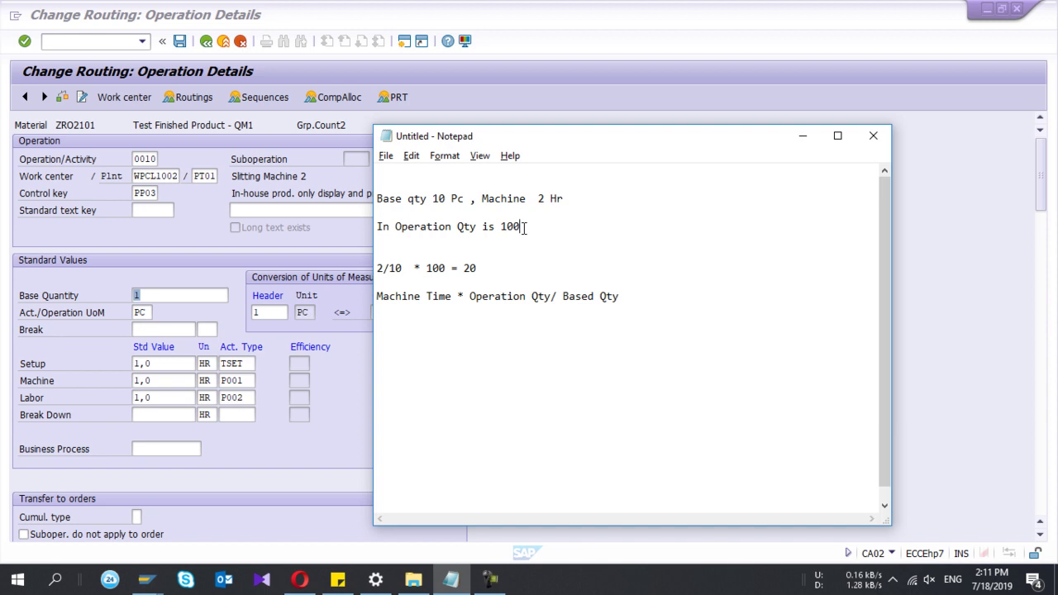
pyautogui.moveTo(524, 229); pyautogui.dragTo(496, 226)
pyautogui.click(522, 228)
pyautogui.moveTo(500, 225); pyautogui.dragTo(522, 225)
# - Append ' Hr' after 20 on the notes' calculation line, then return to the ZSAP01 entry
pyautogui.click(384, 271)
pyautogui.click(481, 265)
pyautogui.write('Hr')
pyautogui.click(192, 234)
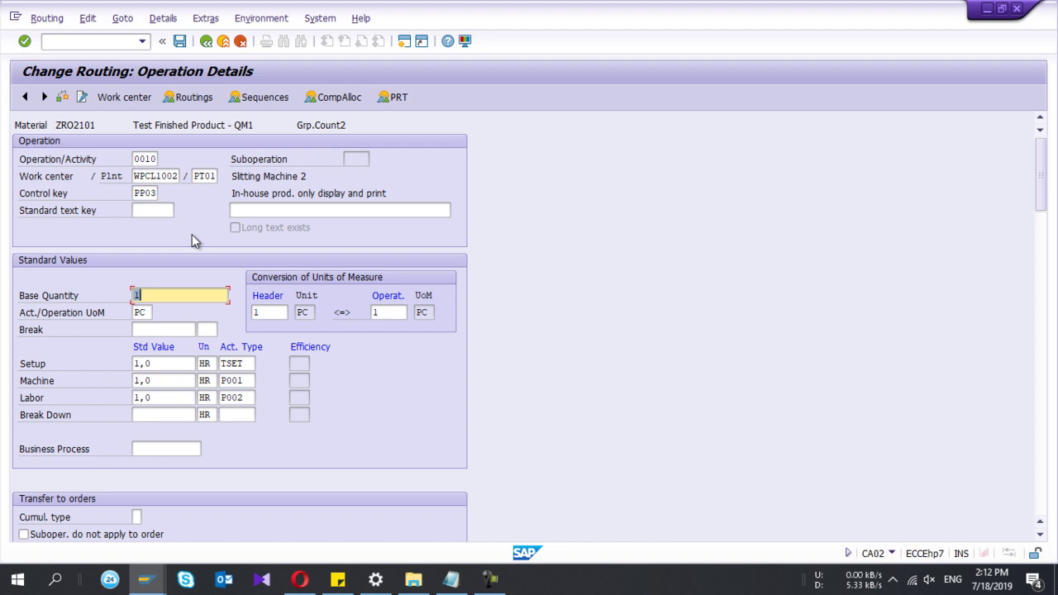
pyautogui.moveTo(153, 585)
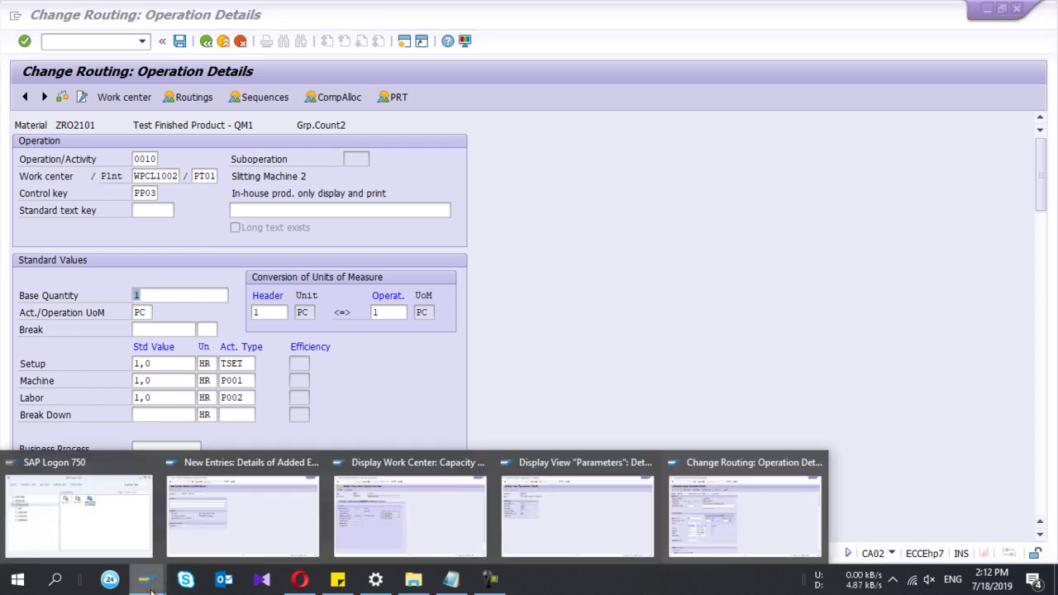
pyautogui.click(250, 519)
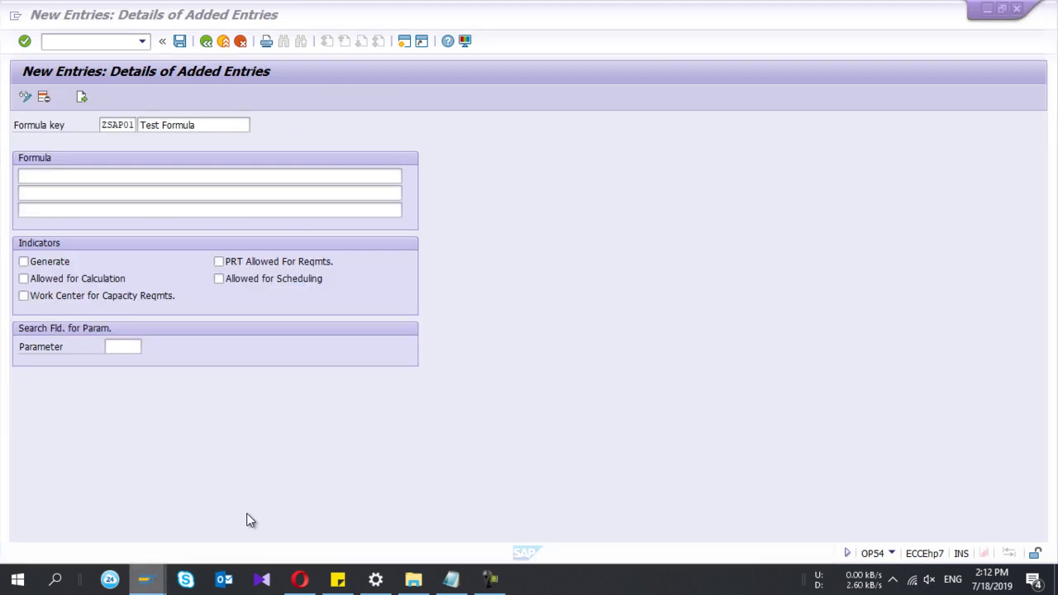
# - Open the work-center formula parameters list (OP51) alongside the Notepad notes
pyautogui.click(62, 176)
pyautogui.write('Machine Time * Operation Qty / Base Qty')
pyautogui.hotkey('alt', 'Tab')
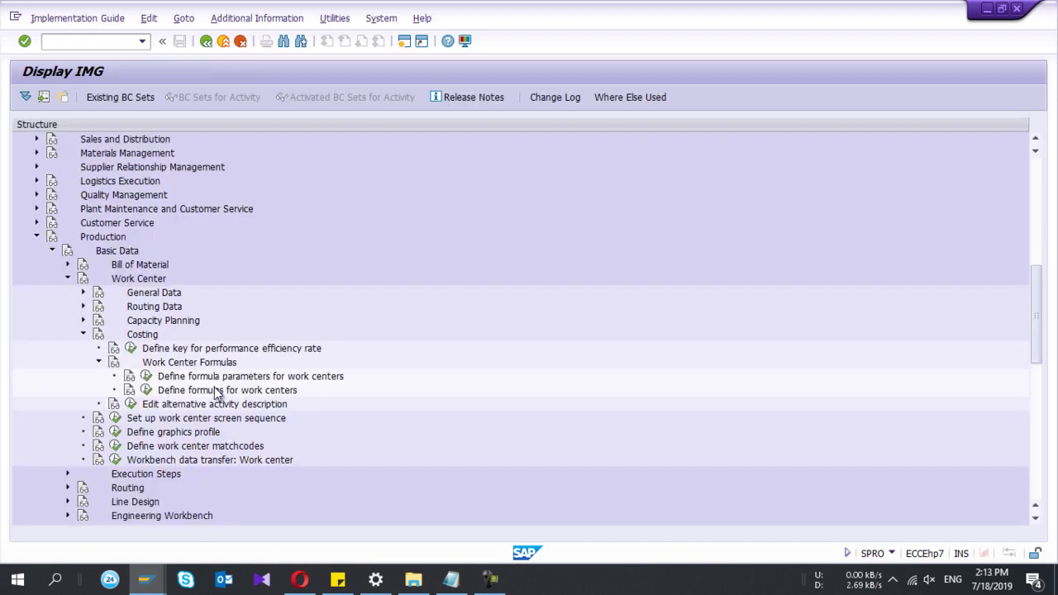
pyautogui.click(145, 376)
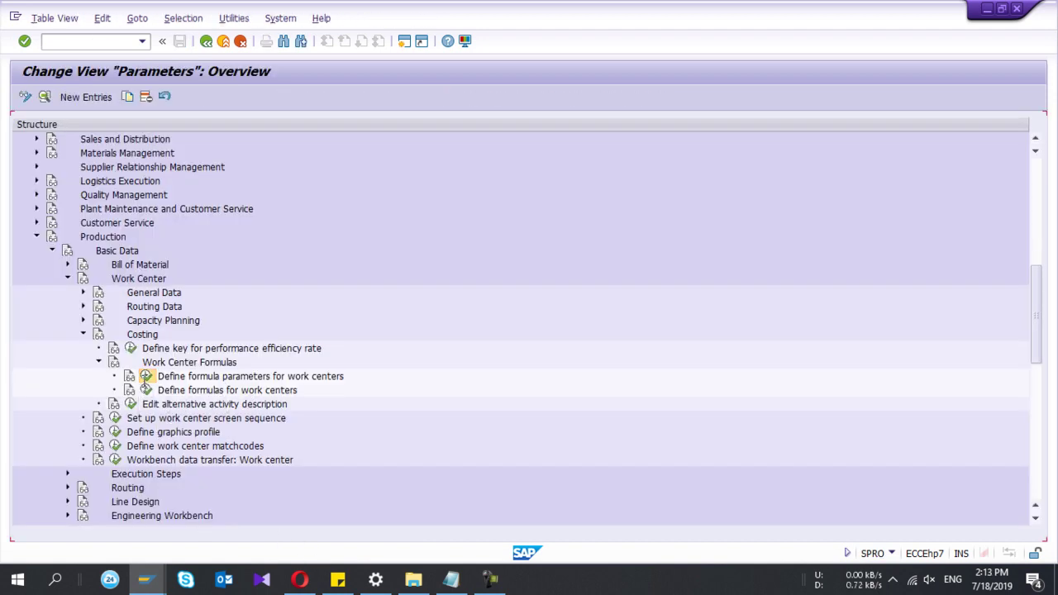
pyautogui.click(450, 580)
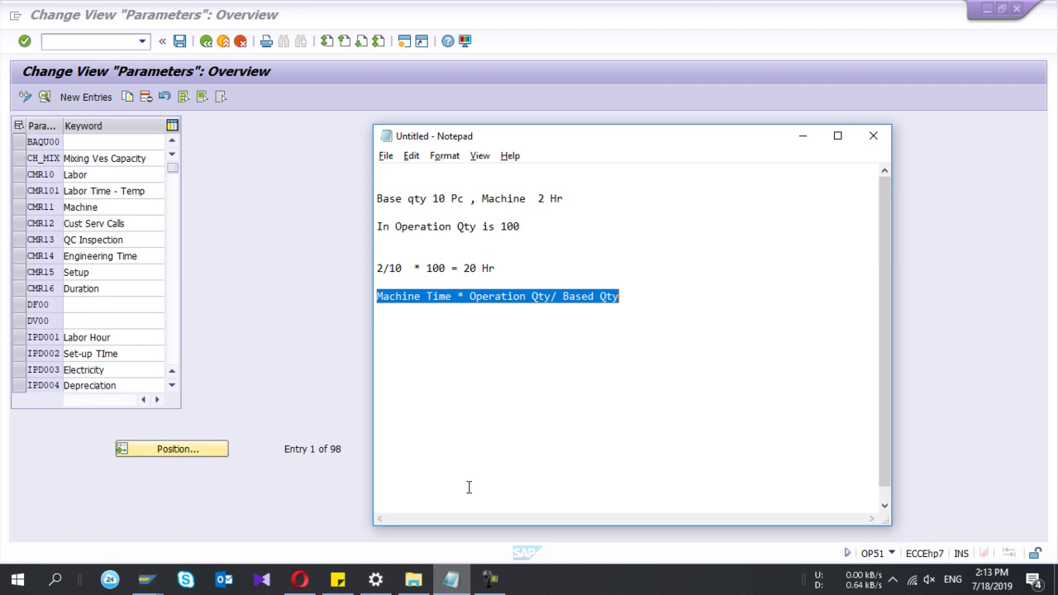
pyautogui.click(444, 306)
pyautogui.click(501, 297)
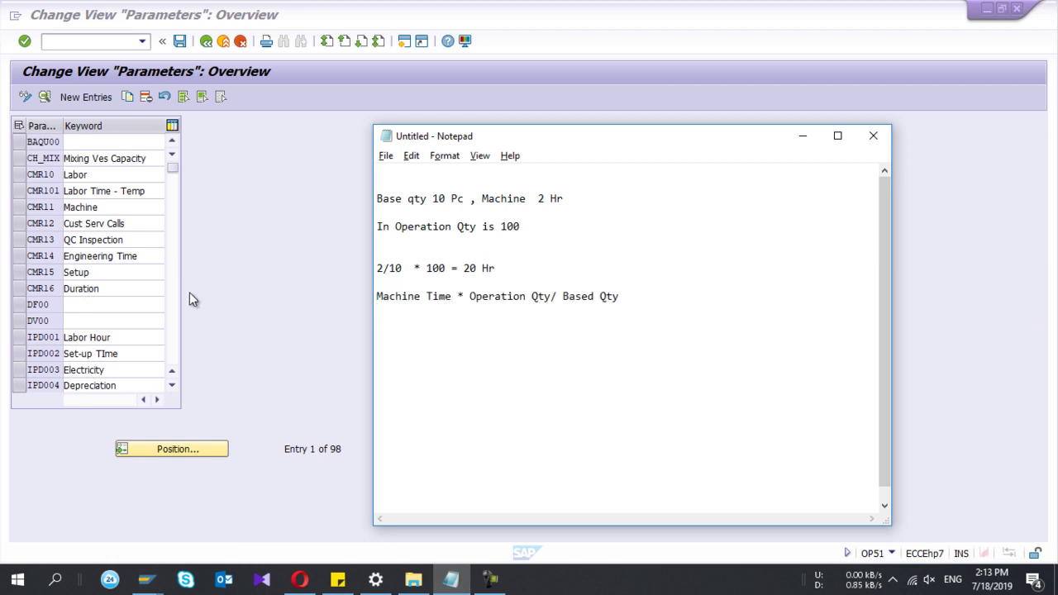
pyautogui.click(48, 296)
pyautogui.scroll(-12, 48, 298)
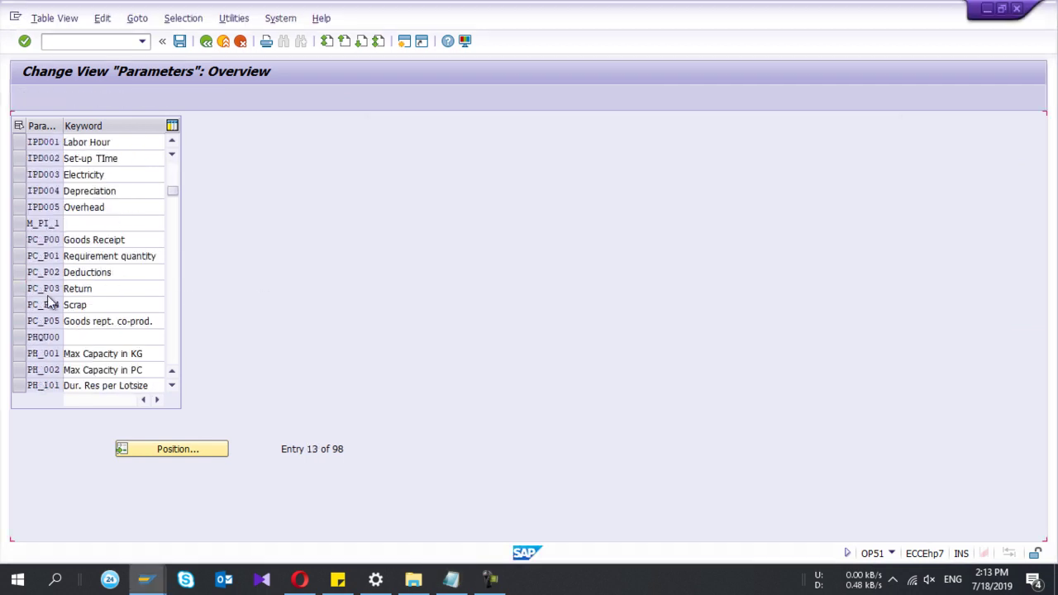
pyautogui.scroll(-7, 48, 296)
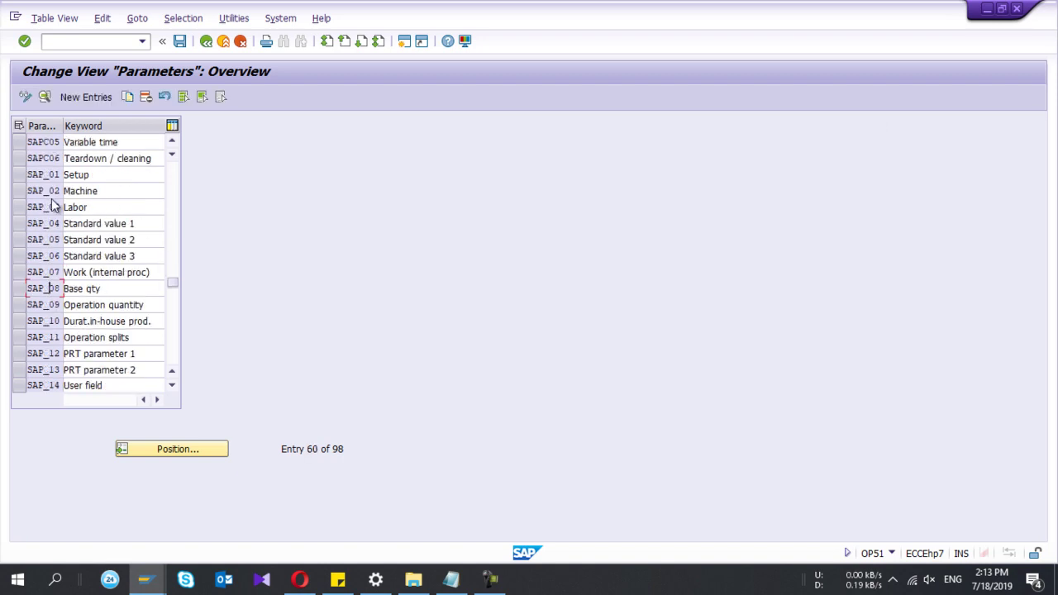
# - Start a new formula line in the notes with SAP_02 * SAP_09
pyautogui.click(60, 191)
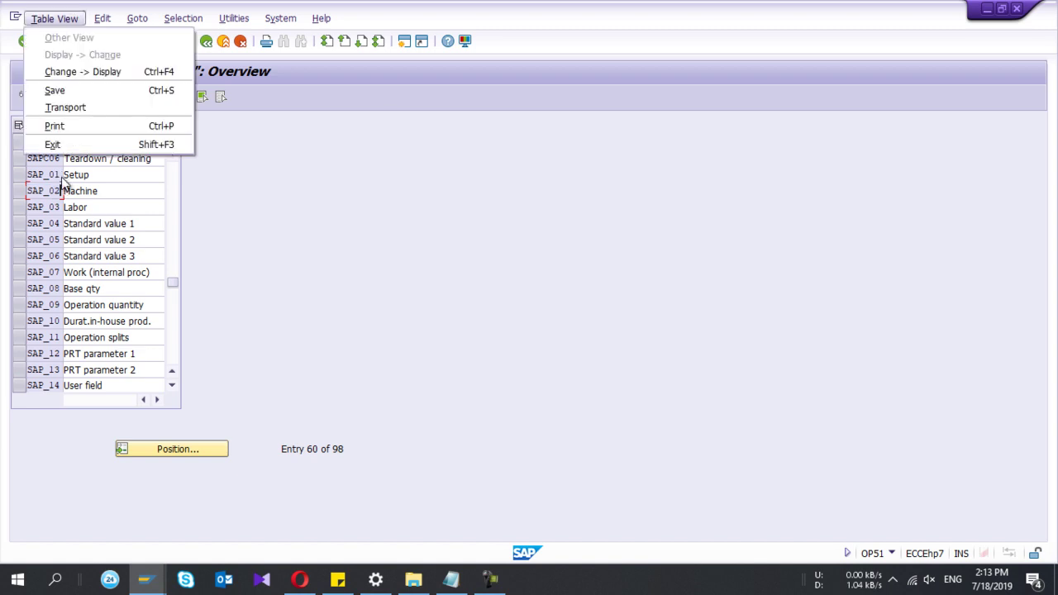
pyautogui.hotkey('alt', 'Tab')
pyautogui.press('Return')
pyautogui.press('Return')
pyautogui.write('SAP_02')
pyautogui.write('*')
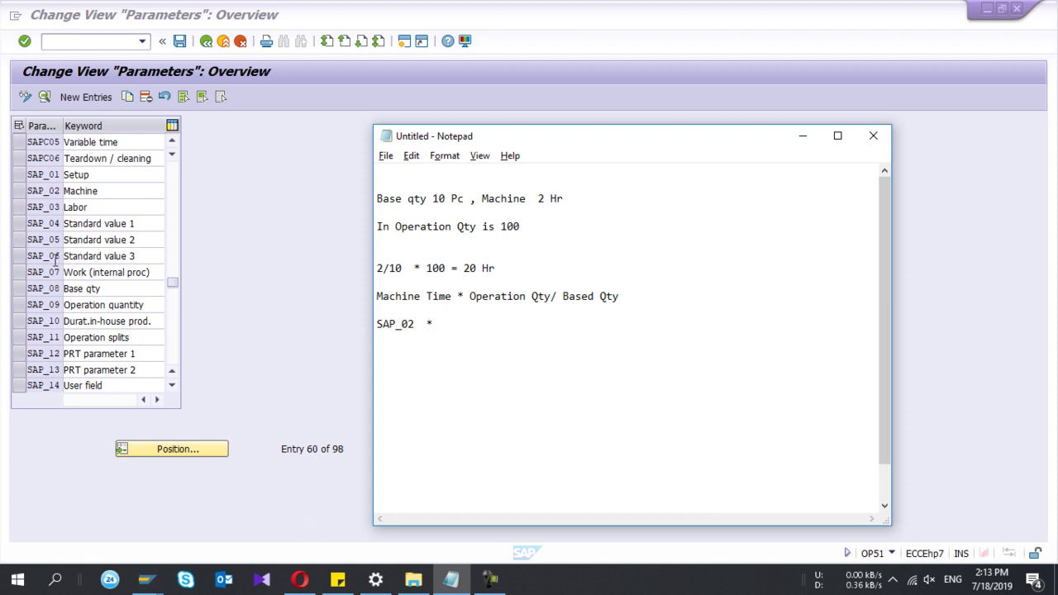
pyautogui.click(31, 304)
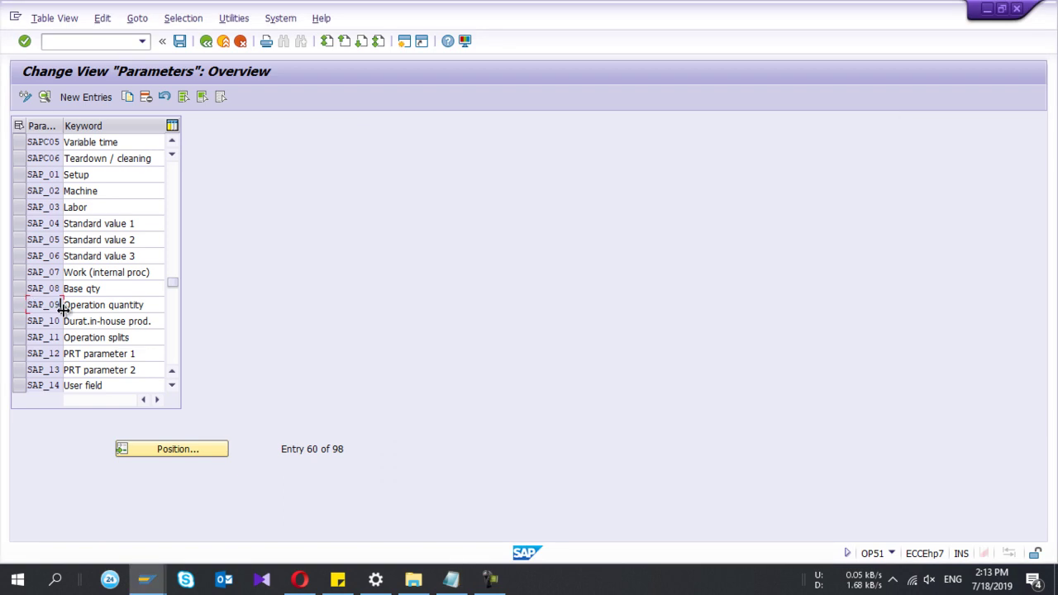
pyautogui.hotkey('alt', 'Tab')
pyautogui.click(477, 314)
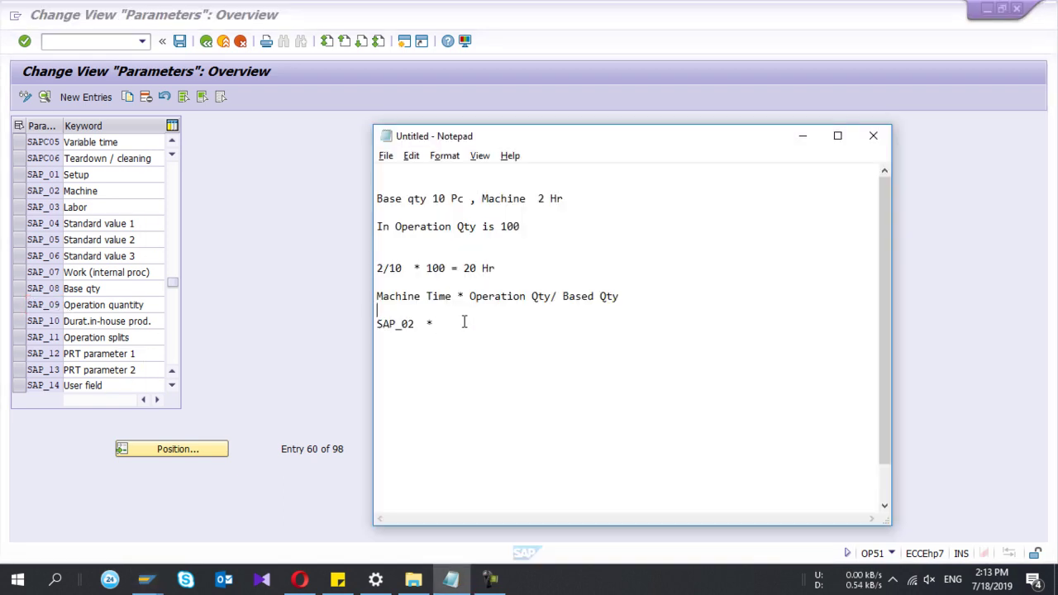
pyautogui.write('SAP_09')
# - Check SAP_09's field name MGVRG, then append SAP_08 and copy the finished formula line
pyautogui.doubleClick(46, 310)
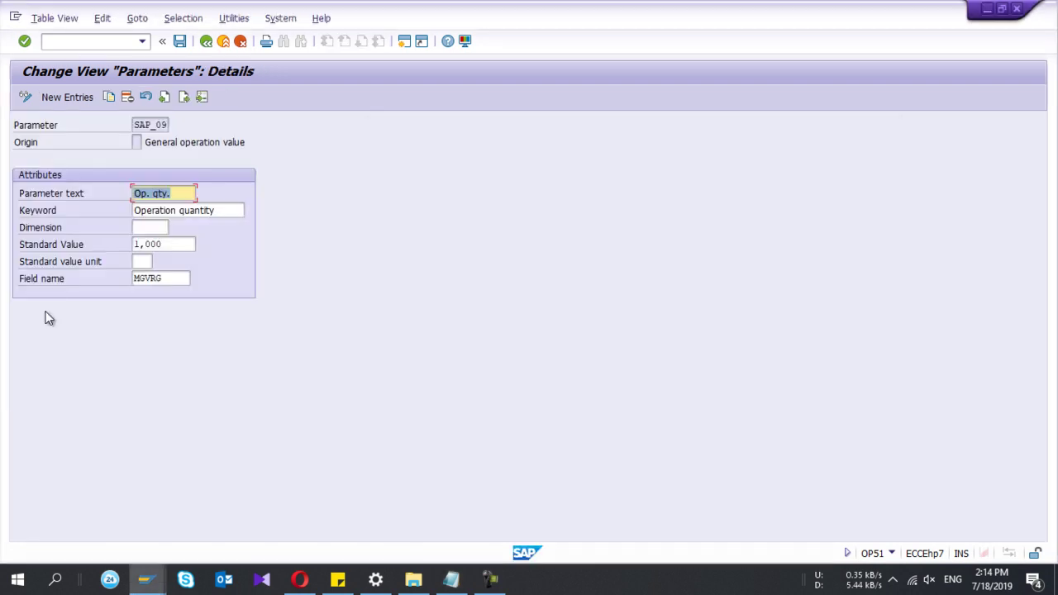
pyautogui.moveTo(164, 278); pyautogui.dragTo(127, 281)
pyautogui.click(126, 281)
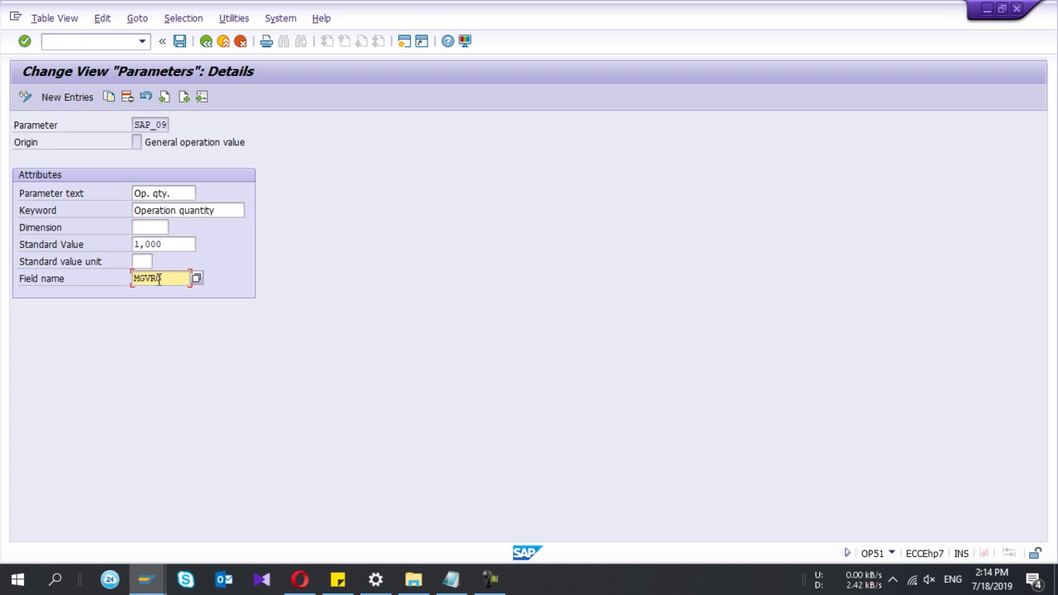
pyautogui.click(206, 42)
pyautogui.hotkey('alt', 'Tab')
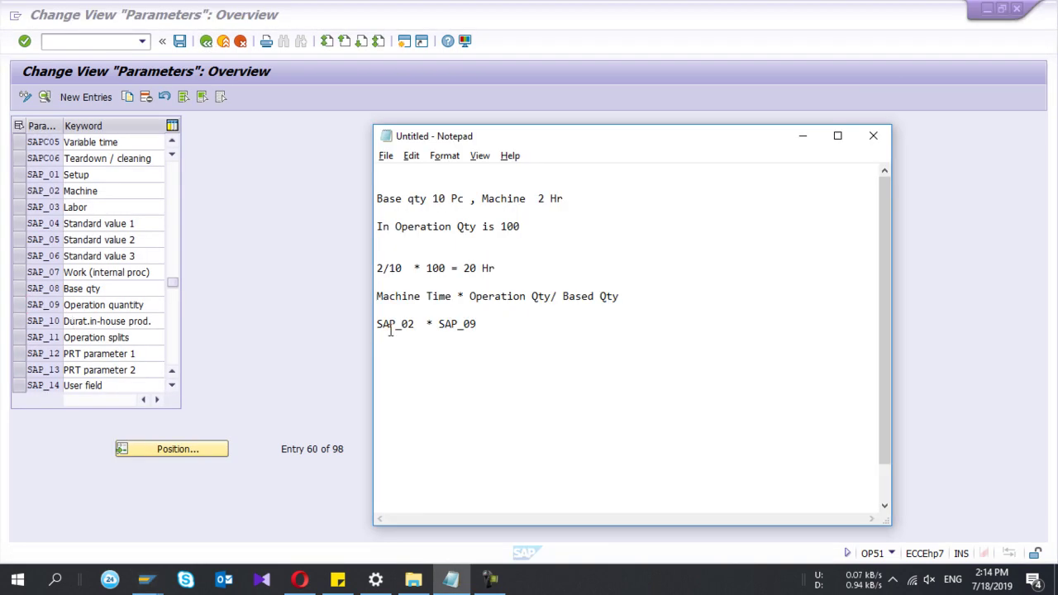
pyautogui.click(29, 293)
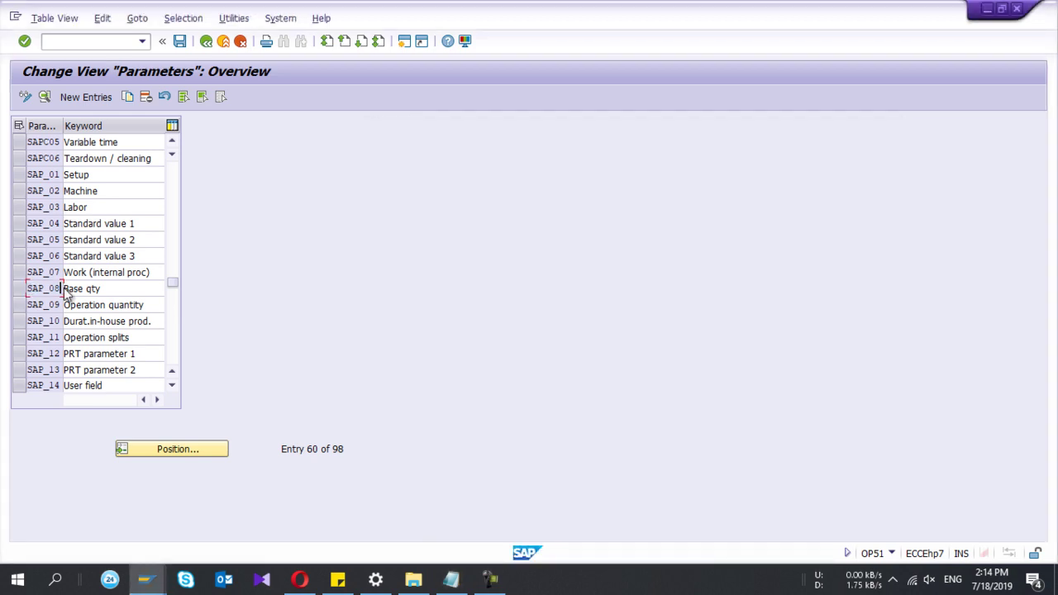
pyautogui.hotkey('alt', 'Tab')
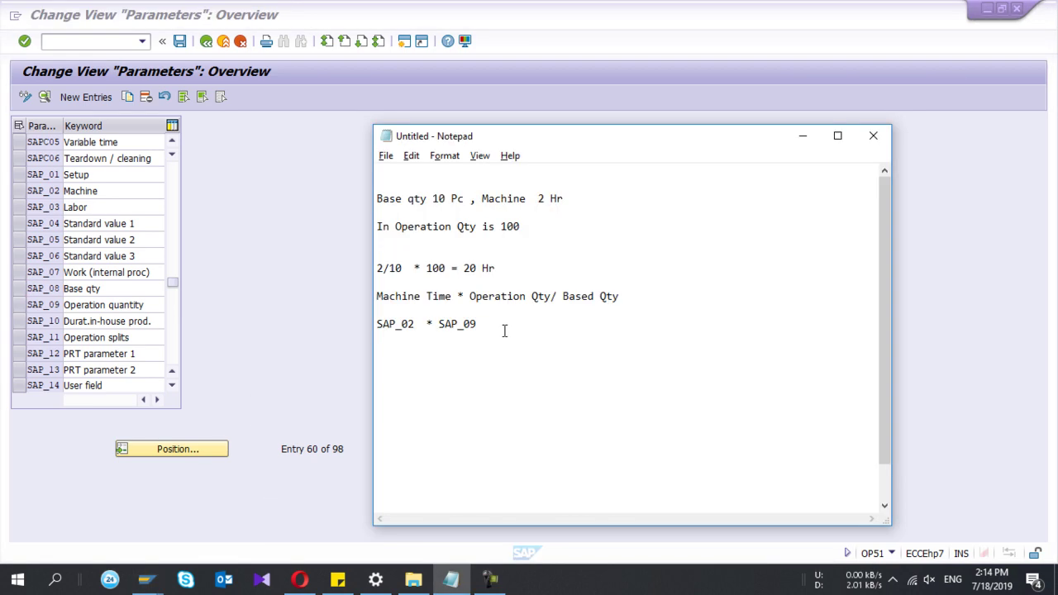
pyautogui.write('SAP_08')
pyautogui.moveTo(535, 323); pyautogui.dragTo(350, 327)
pyautogui.hotkey('ctrl', 'c')
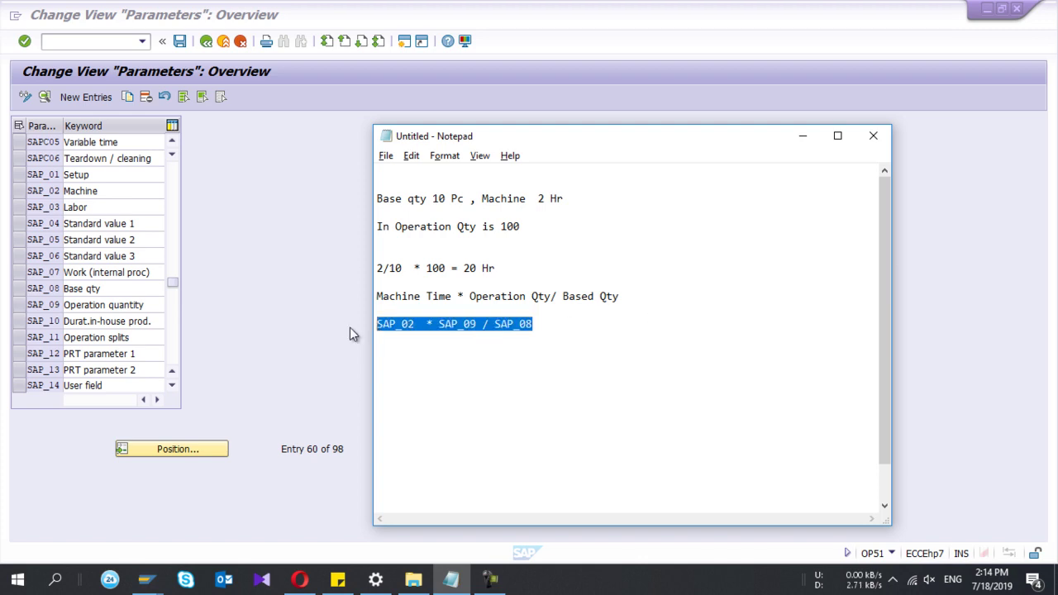
pyautogui.click(349, 327)
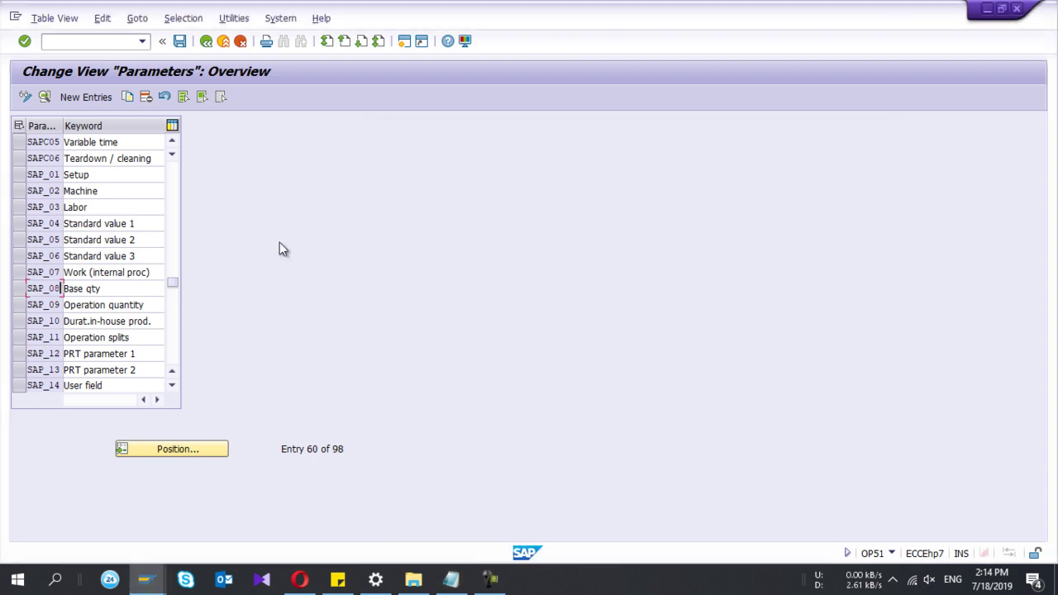
# - Create a new work-center formula entry ZSAP01 with description 'Test Formula'
pyautogui.click(206, 42)
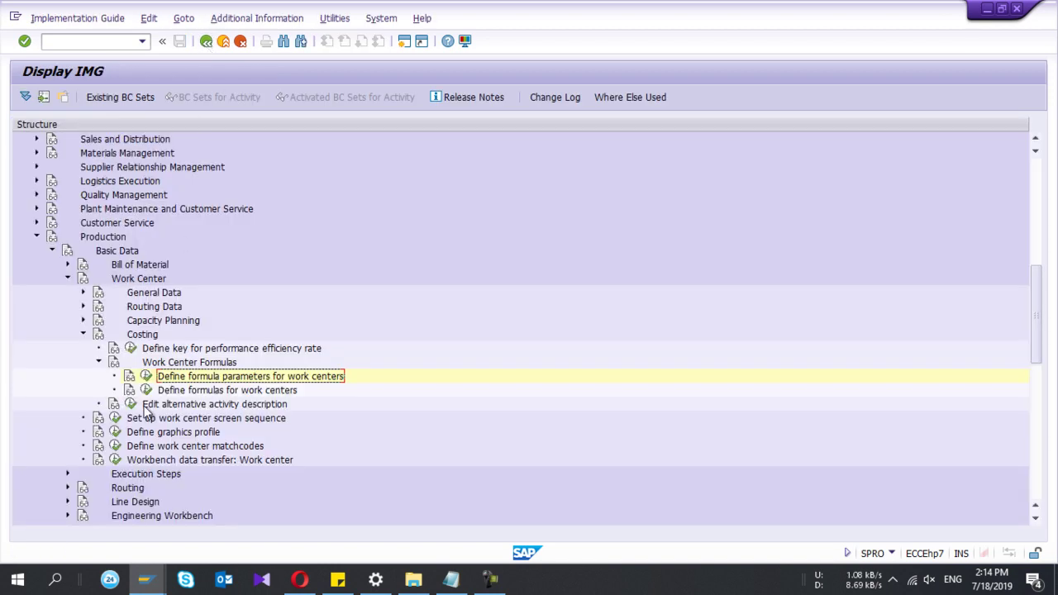
pyautogui.click(145, 390)
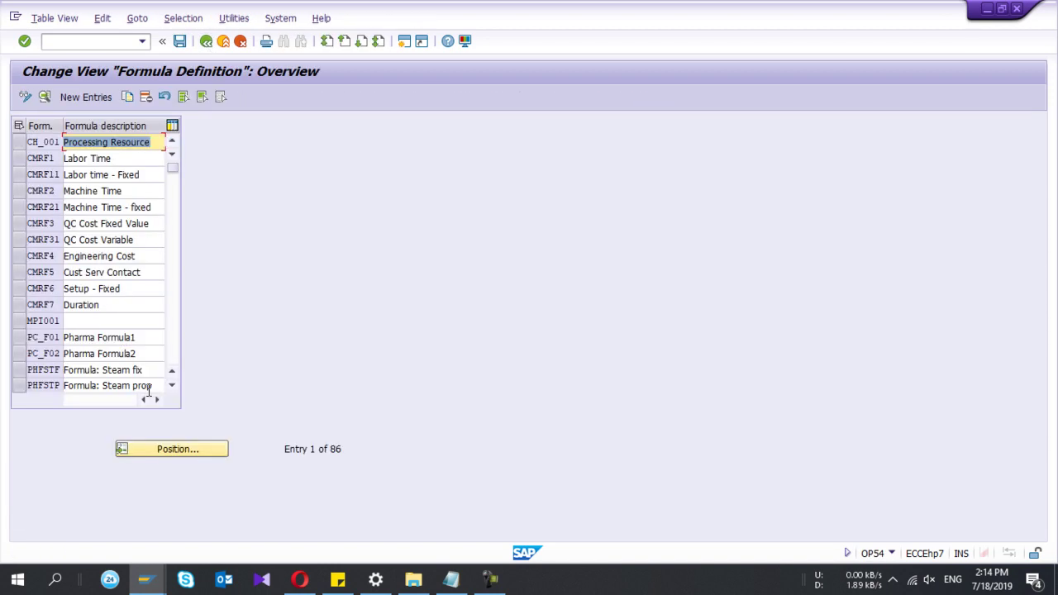
pyautogui.click(82, 97)
pyautogui.write('ZSAP01')
pyautogui.press('Tab')
pyautogui.press('Down')
pyautogui.press('Return')
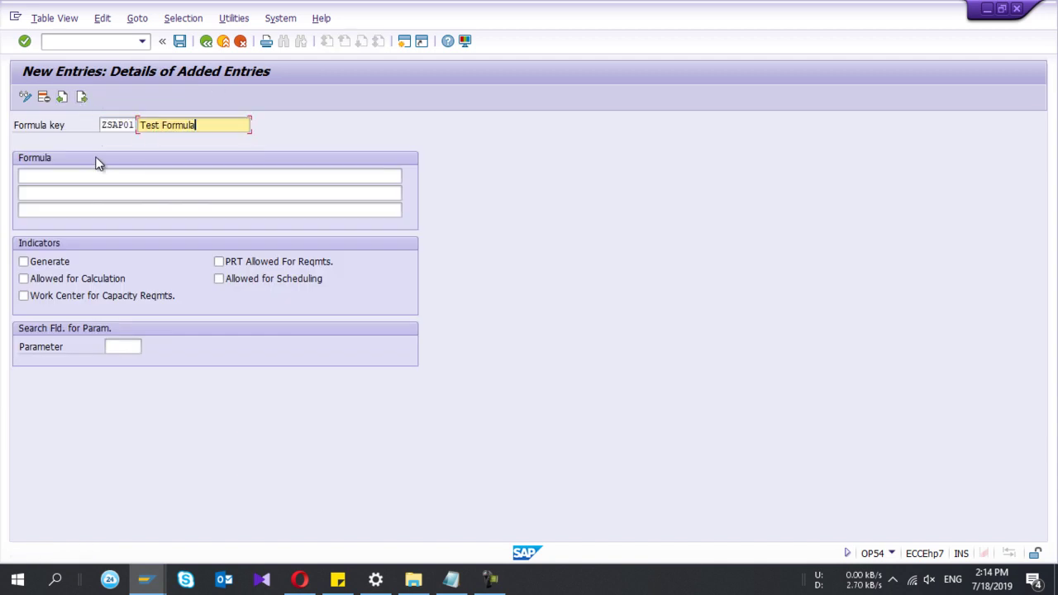
# - Paste SAP_02 * SAP_09 / SAP_08 as the formula, tick Generate, Calculation and Scheduling, and save
pyautogui.click(65, 177)
pyautogui.hotkey('ctrl', 'v')
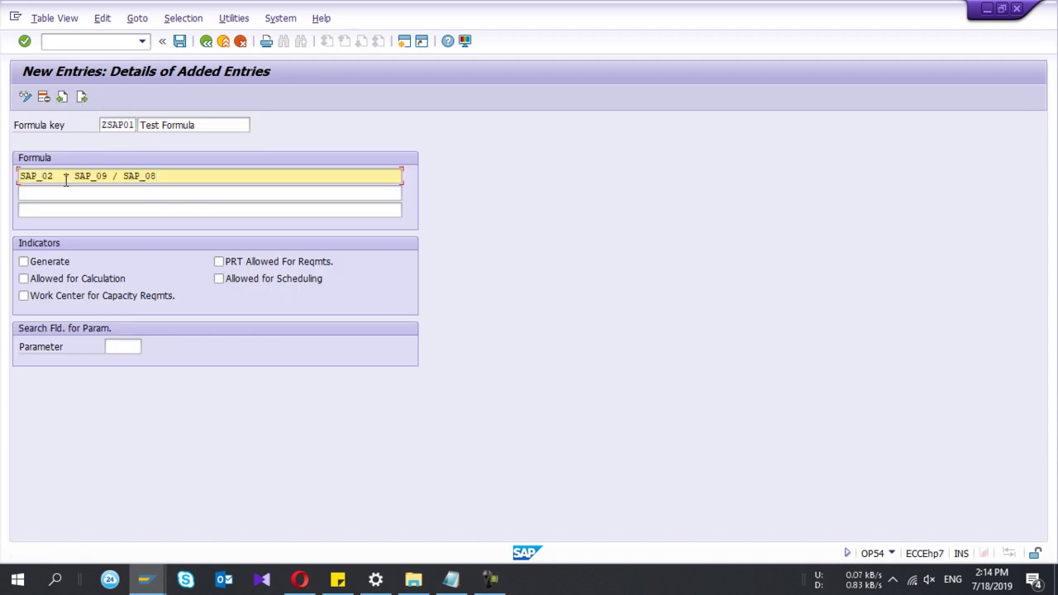
pyautogui.click(34, 261)
pyautogui.click(34, 280)
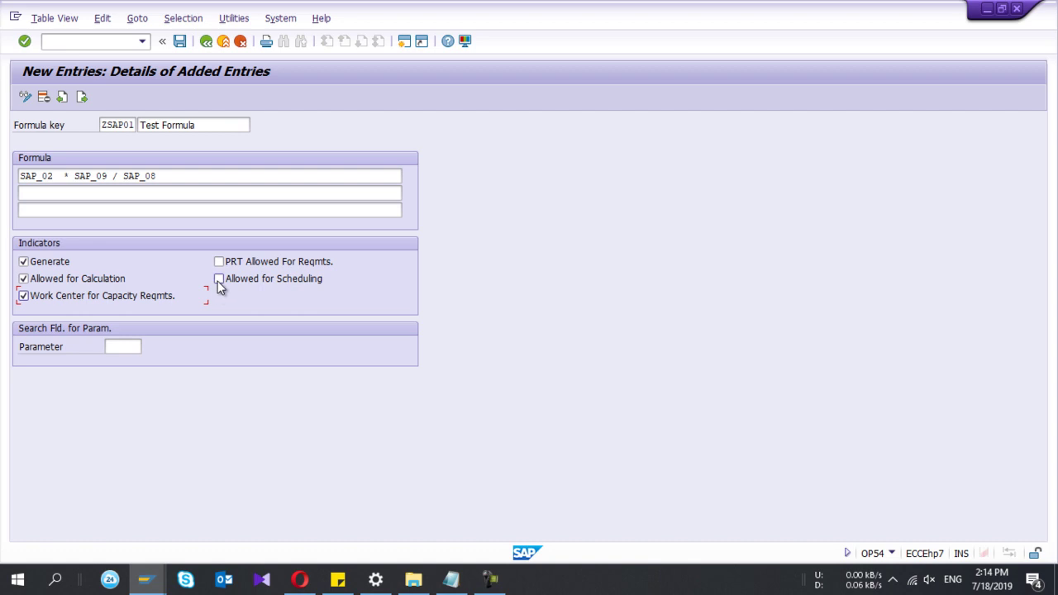
pyautogui.click(219, 279)
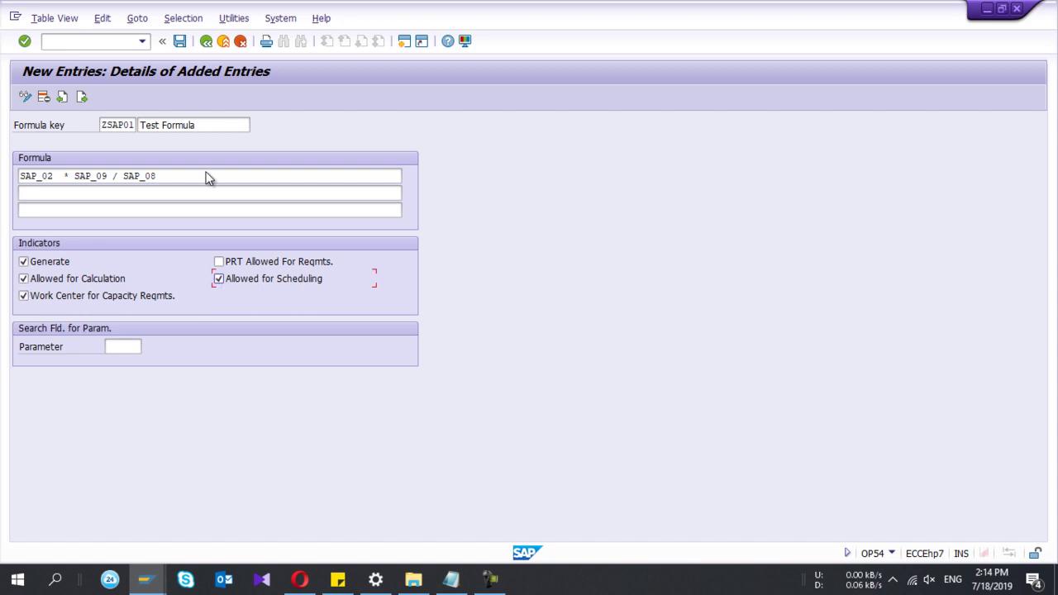
pyautogui.click(181, 43)
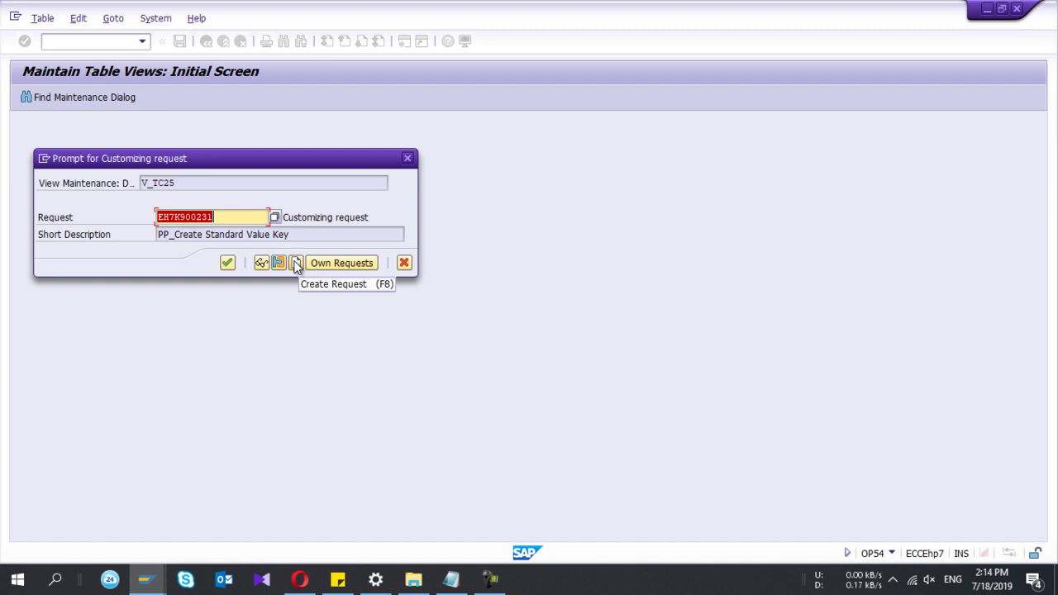
# - Create and confirm customizing request 'PP_ Create Formula Key', then save ZSAP01 again
pyautogui.click(296, 263)
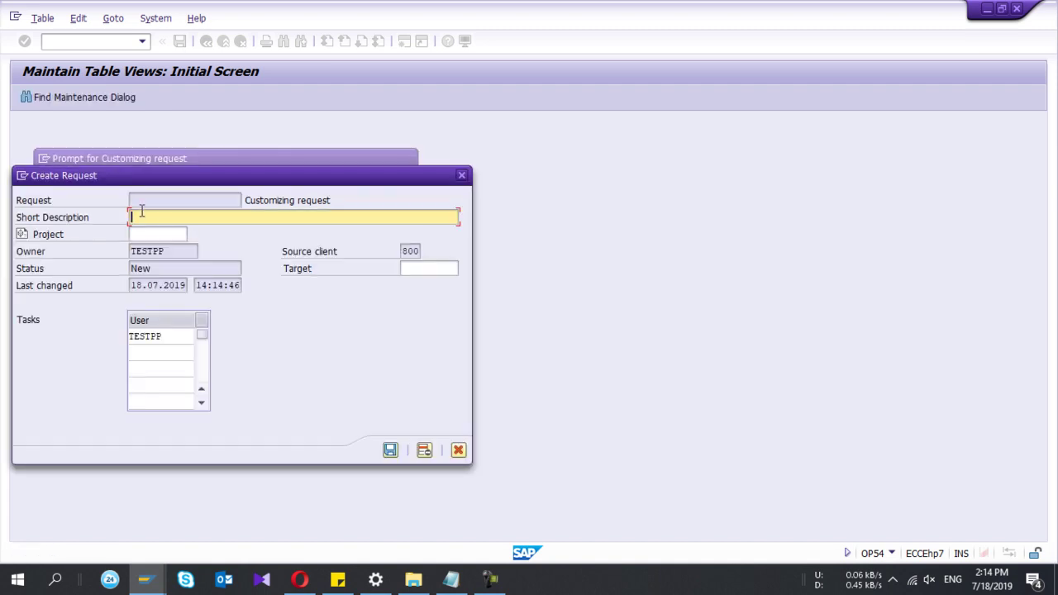
pyautogui.write('PP_ Create Formula Key')
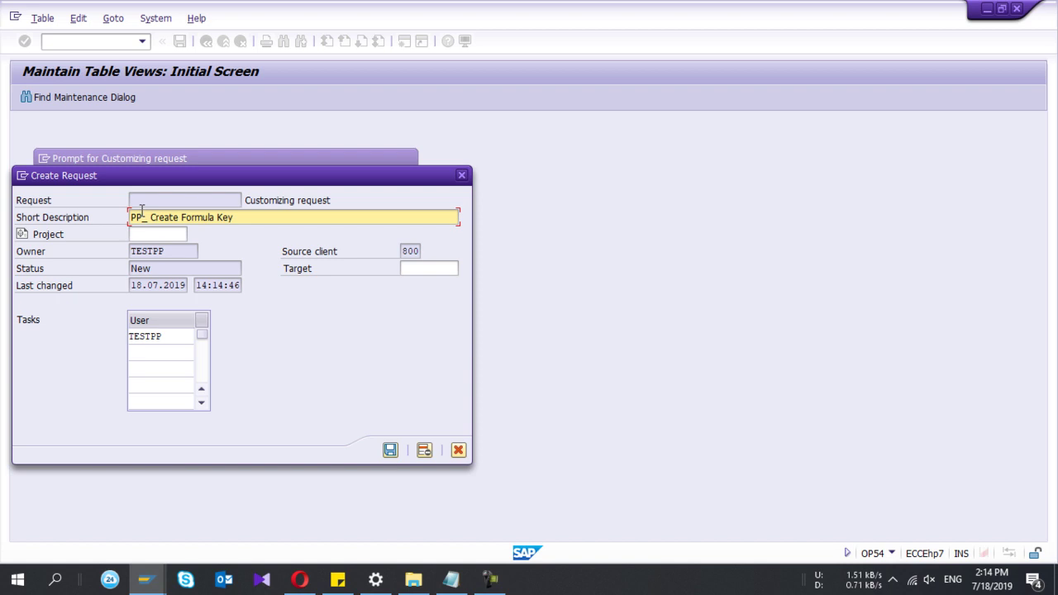
pyautogui.click(391, 449)
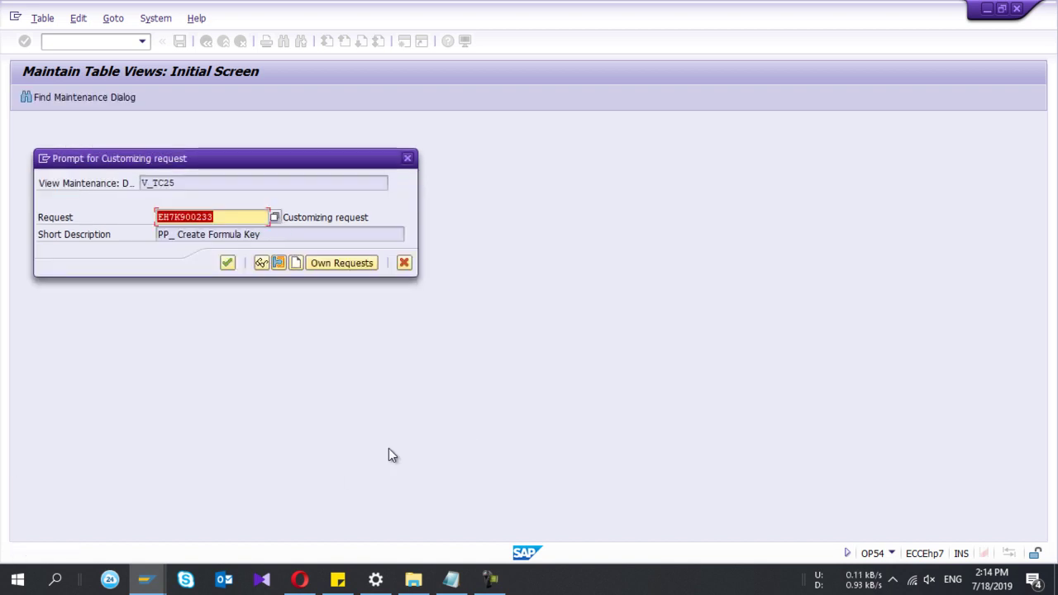
pyautogui.click(235, 265)
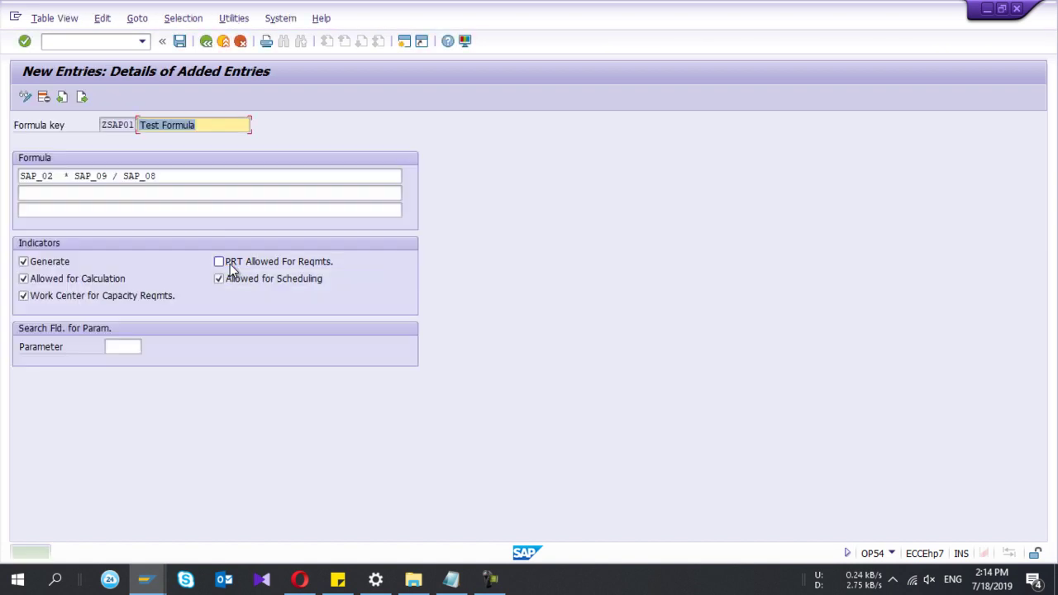
pyautogui.click(179, 47)
pyautogui.moveTo(101, 125); pyautogui.dragTo(132, 125)
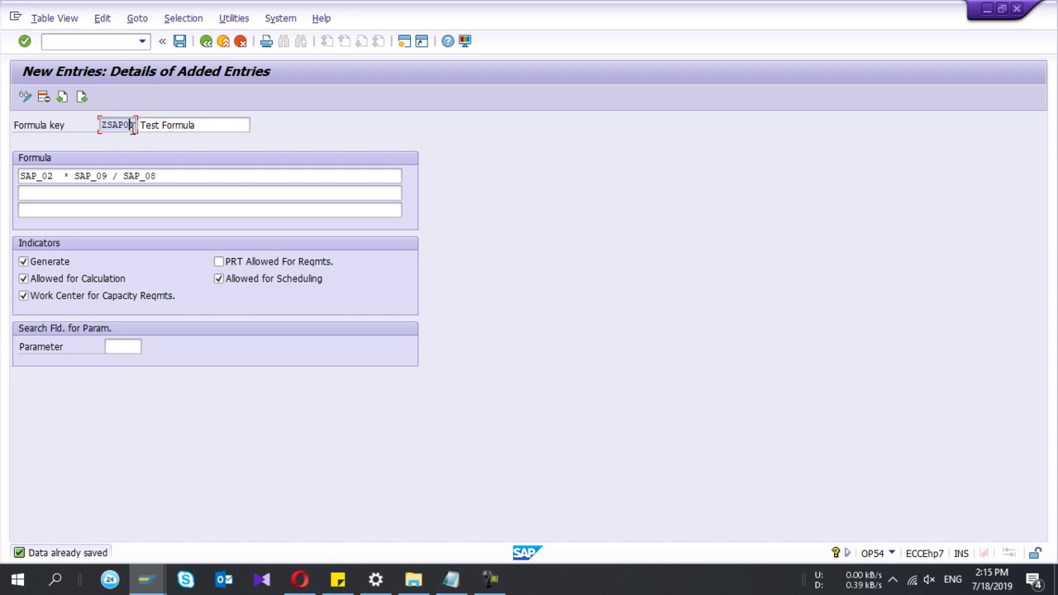
# - Switch to the work center session and open WPCL1002 for change with /ncr2
pyautogui.click(202, 46)
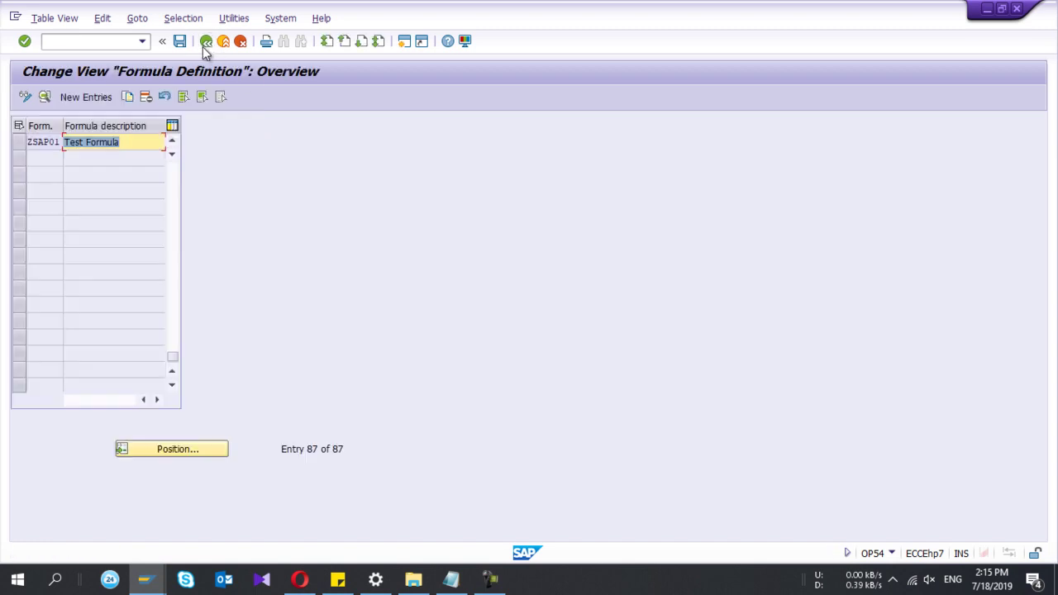
pyautogui.moveTo(147, 588)
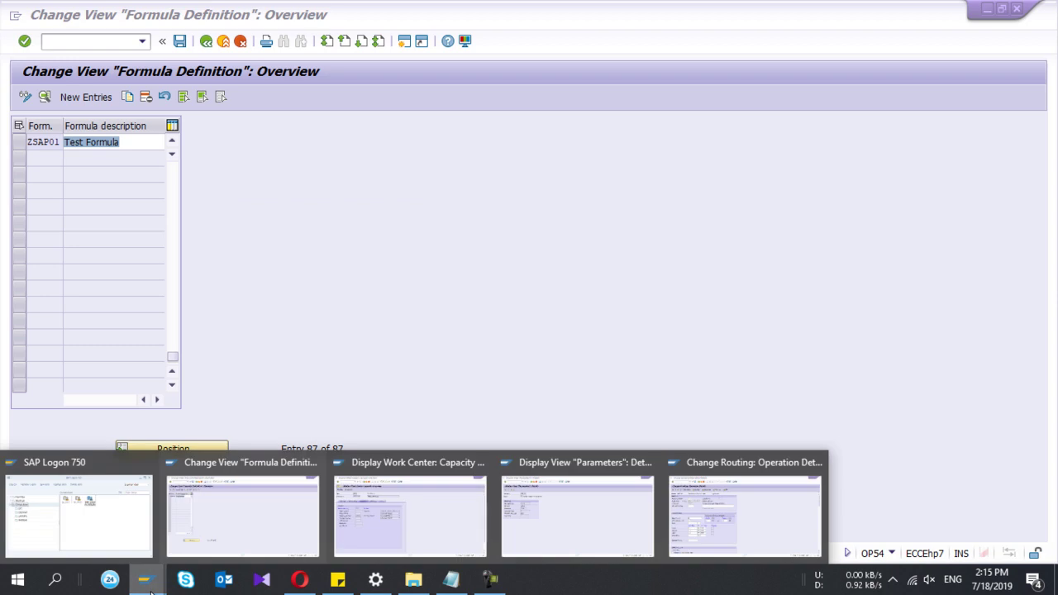
pyautogui.click(562, 515)
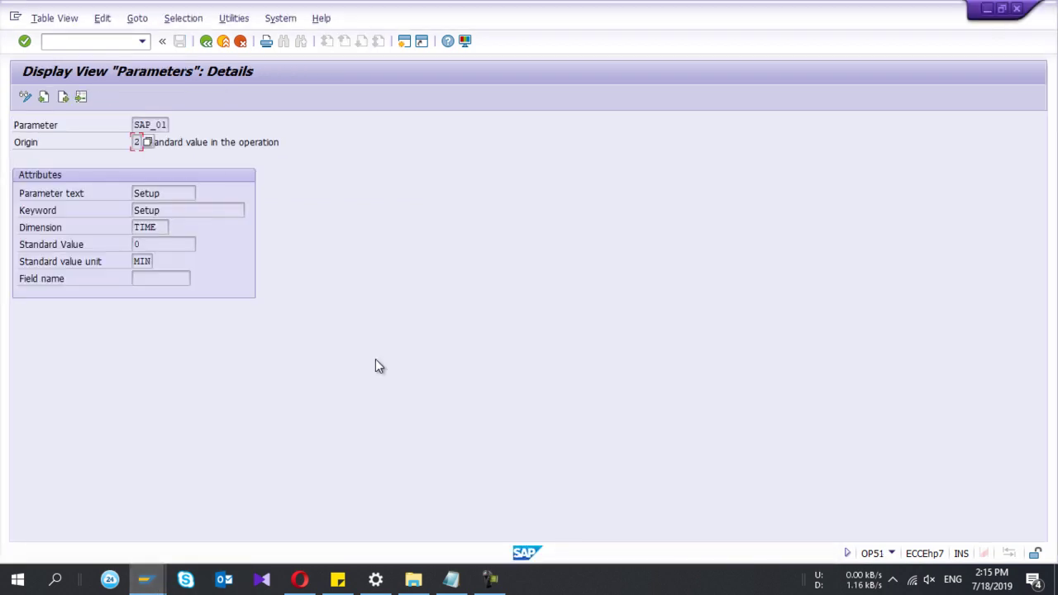
pyautogui.click(147, 579)
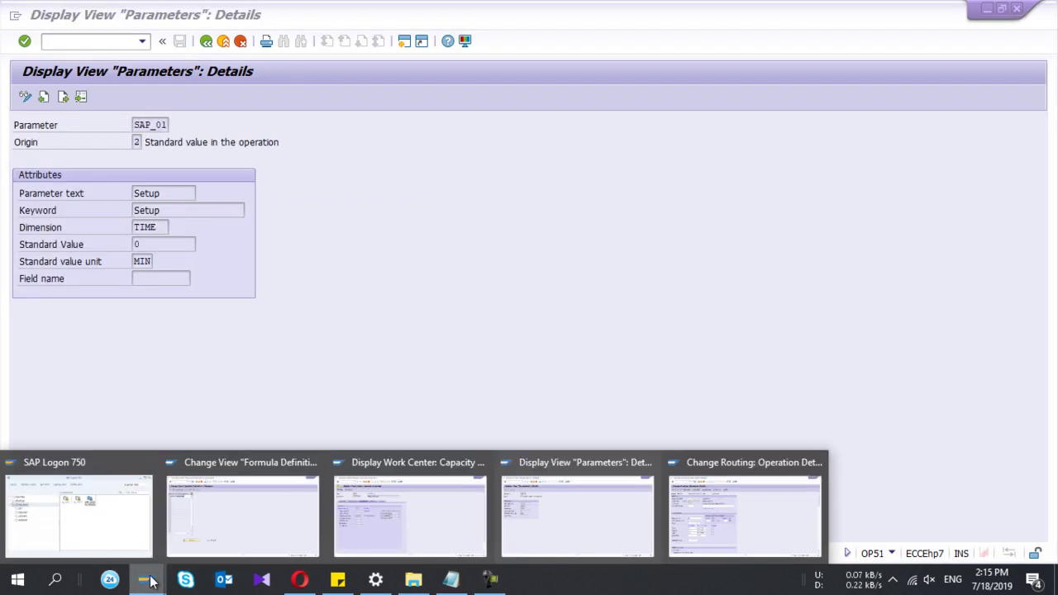
pyautogui.click(407, 493)
pyautogui.click(75, 41)
pyautogui.write('/nc')
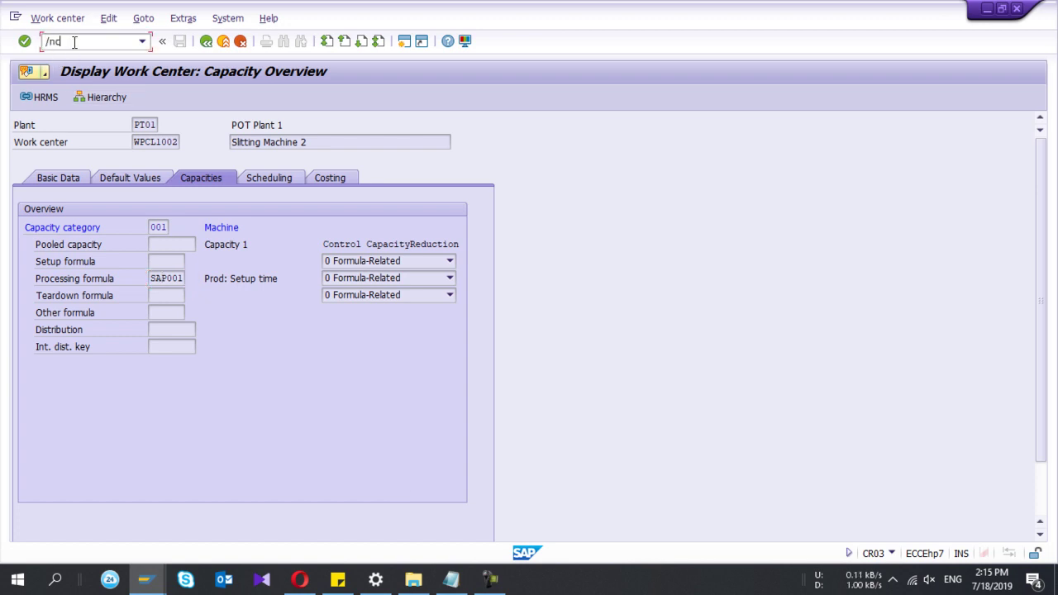
pyautogui.write('r2')
pyautogui.press('Return')
pyautogui.press('Return')
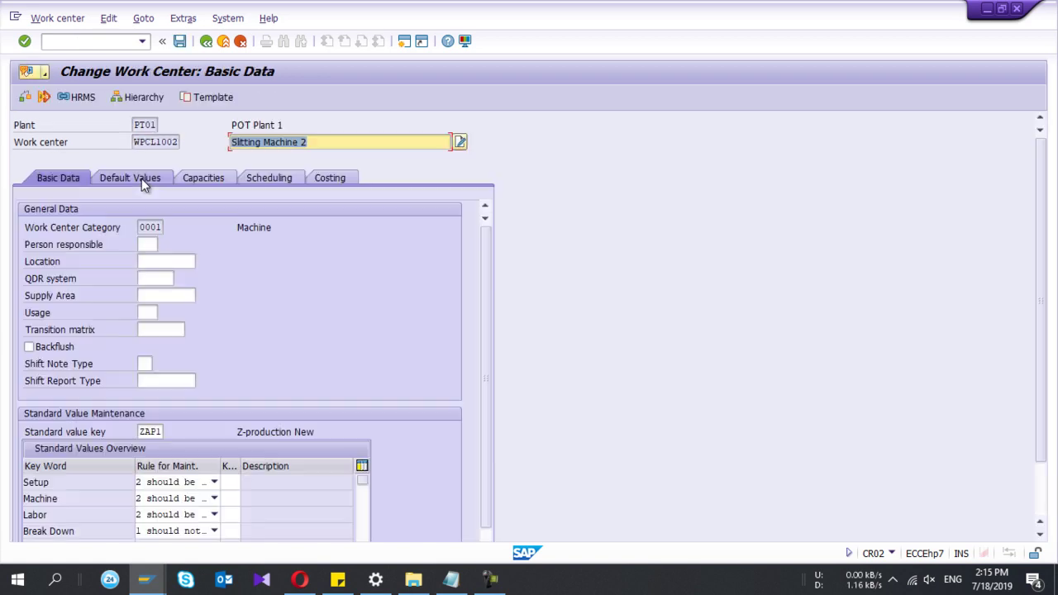
# - On the Costing tab, set the Machine activity's formula to ZSAP01 Test Formula
pyautogui.scroll(-1, 146, 248)
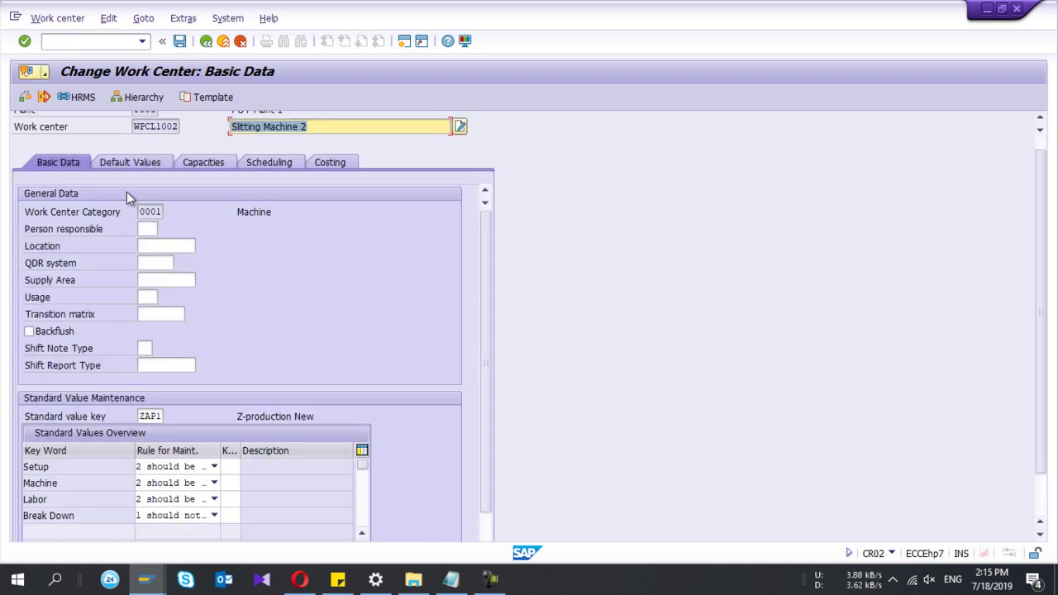
pyautogui.click(213, 162)
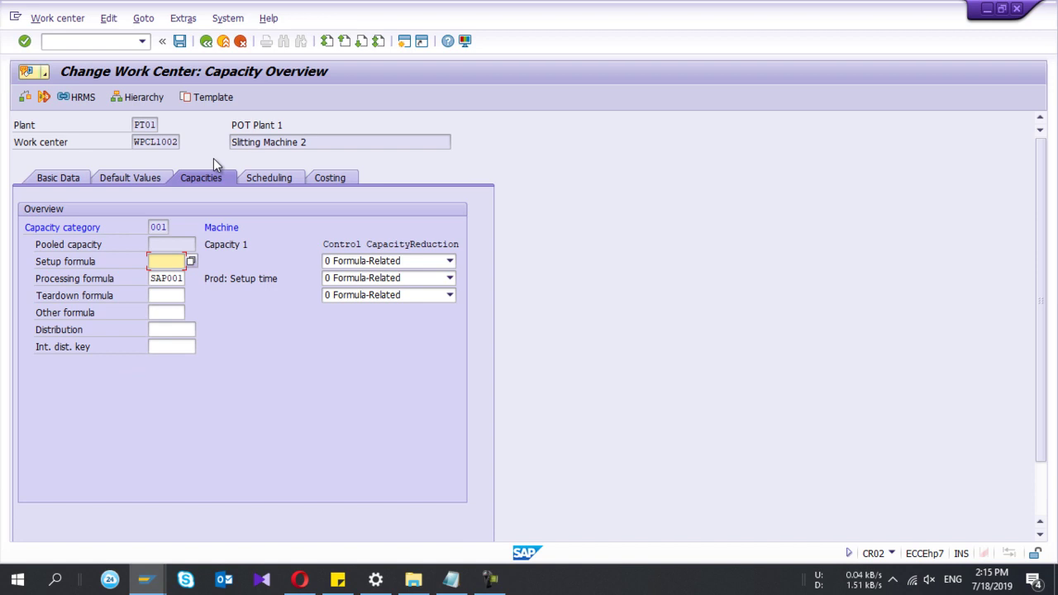
pyautogui.click(328, 181)
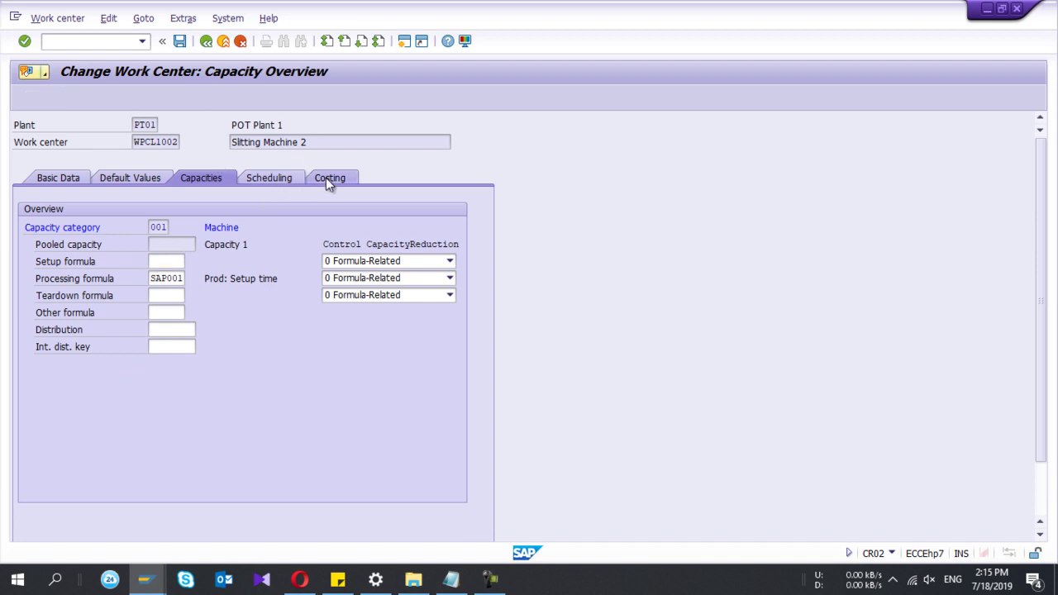
pyautogui.click(174, 378)
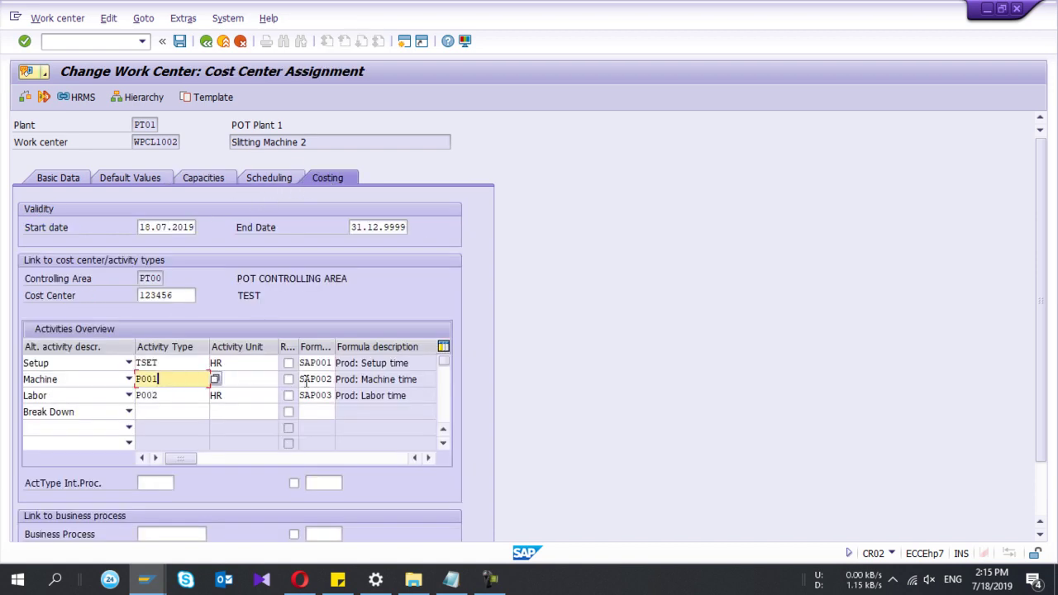
pyautogui.click(306, 379)
pyautogui.click(342, 381)
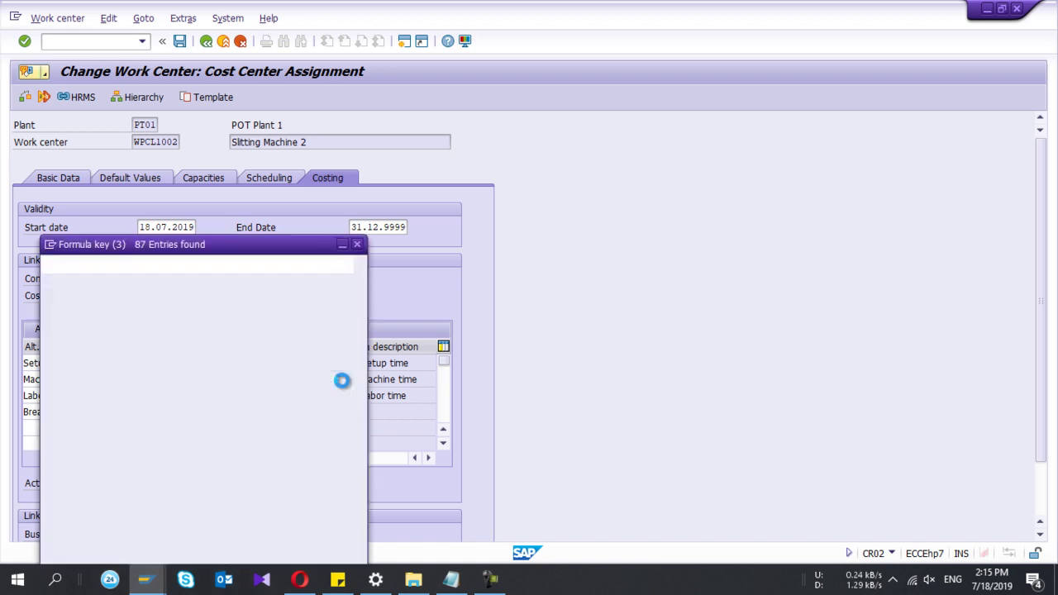
pyautogui.scroll(-20, 194, 429)
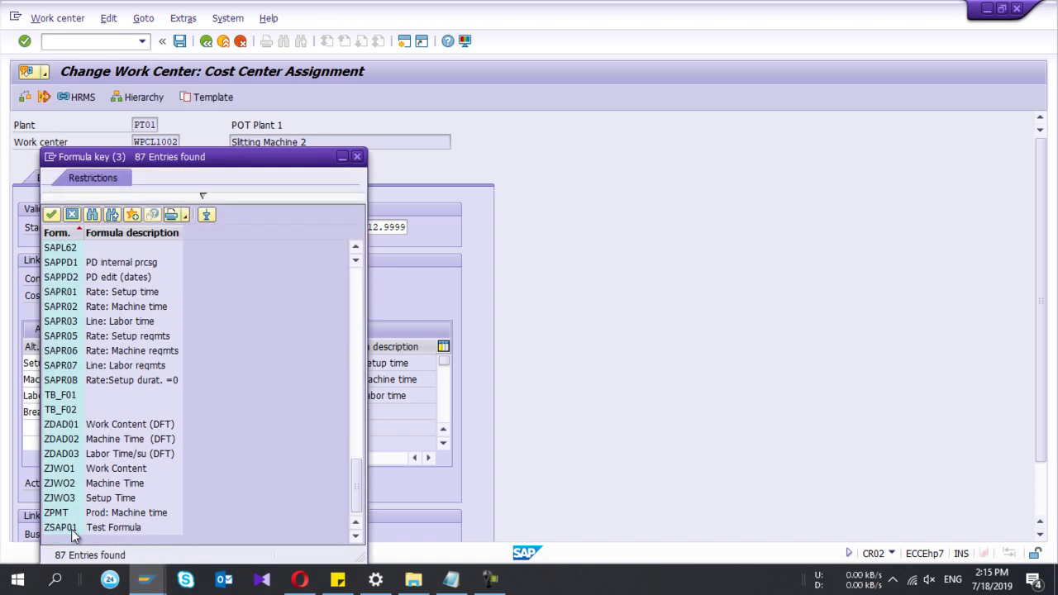
pyautogui.click(71, 529)
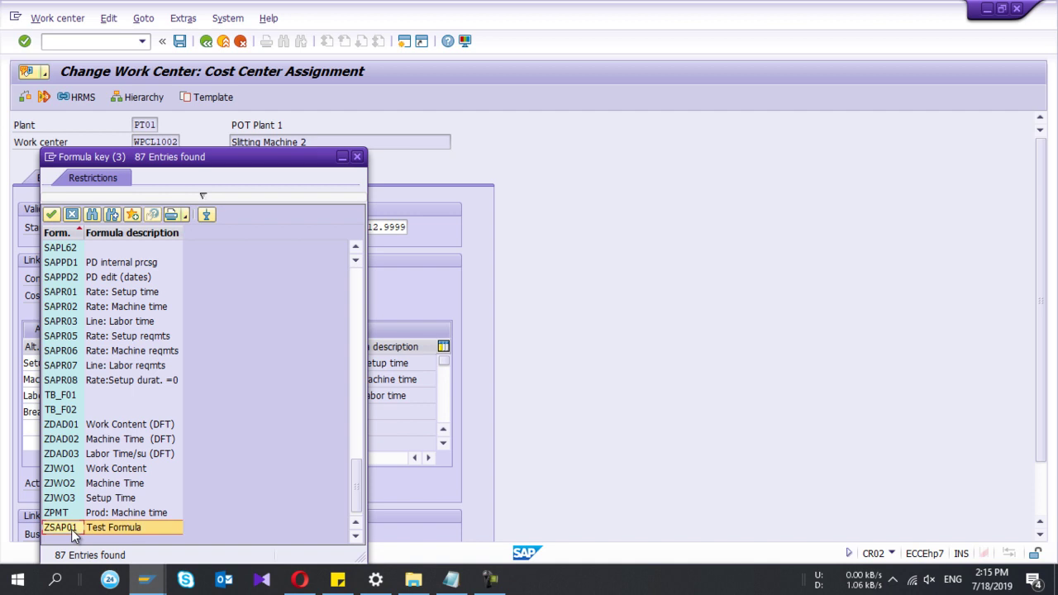
pyautogui.doubleClick(71, 529)
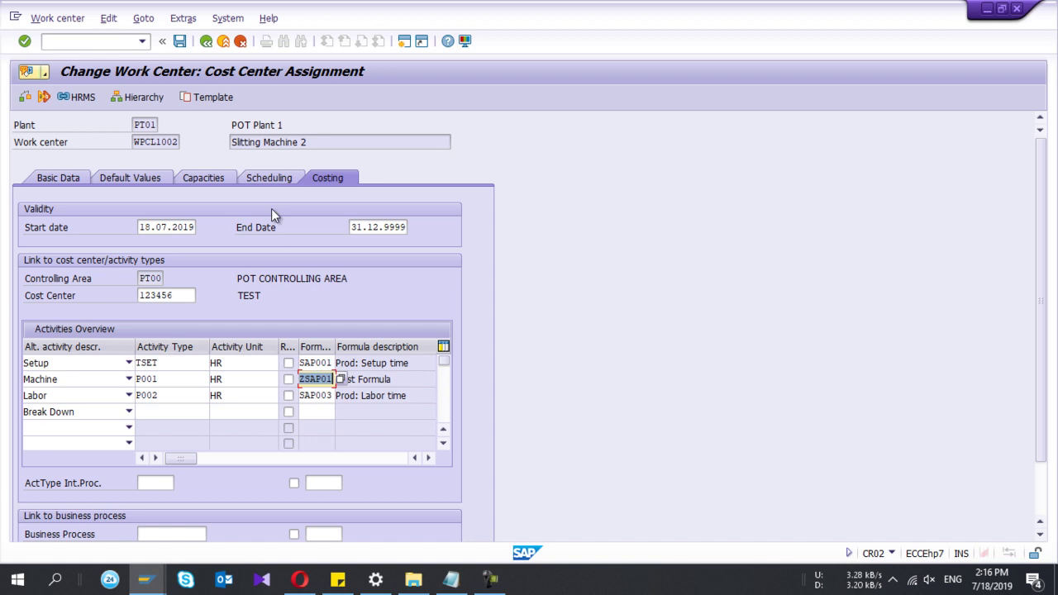
pyautogui.click(216, 178)
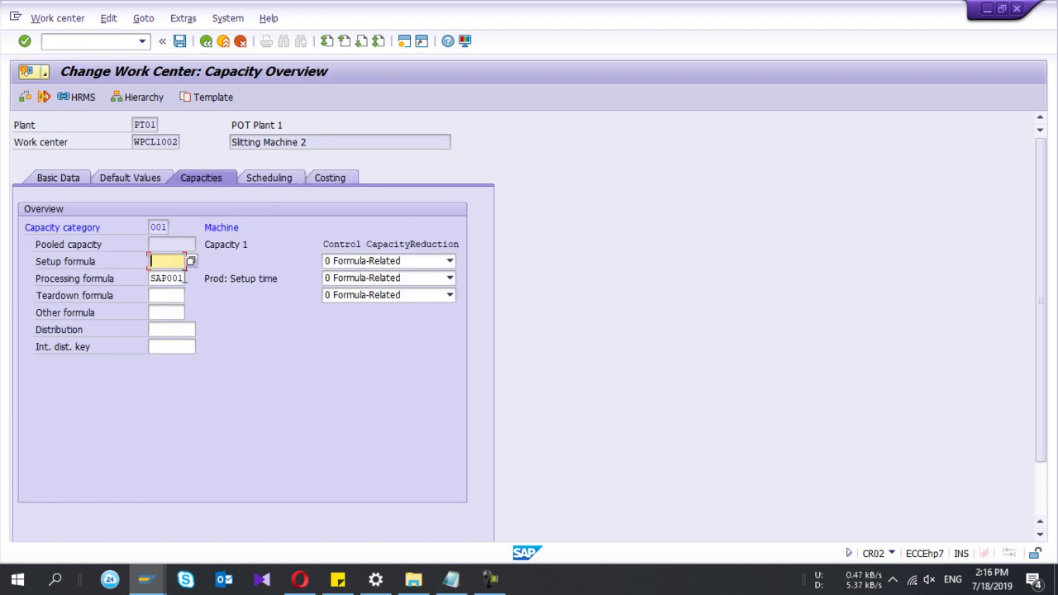
# - Set ZSAP01 as the capacity processing formula
pyautogui.click(180, 278)
pyautogui.click(190, 280)
pyautogui.scroll(-10, 184, 443)
pyautogui.doubleClick(167, 529)
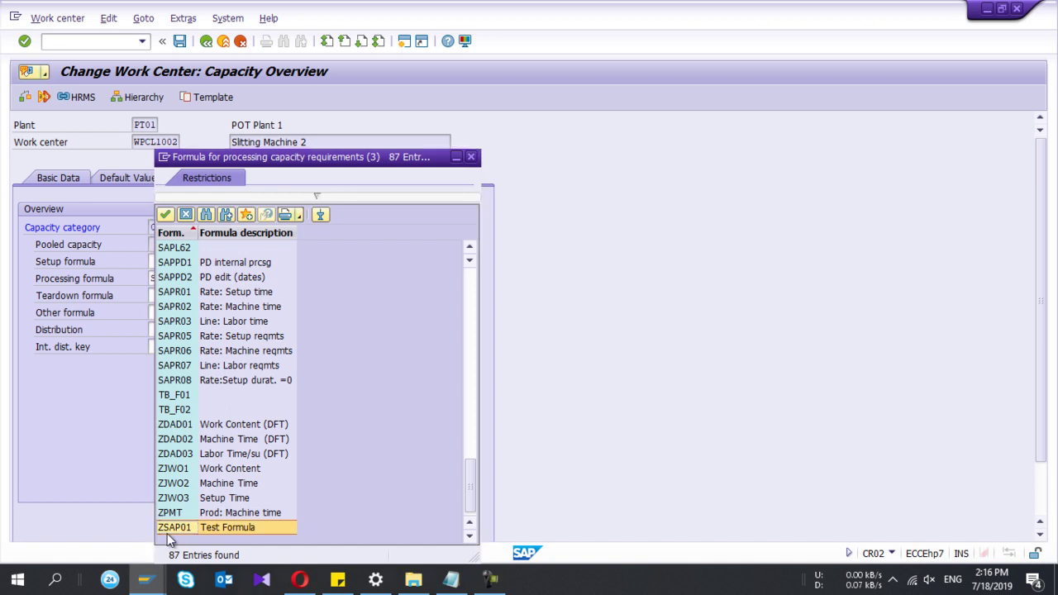
pyautogui.scroll(-1, 160, 453)
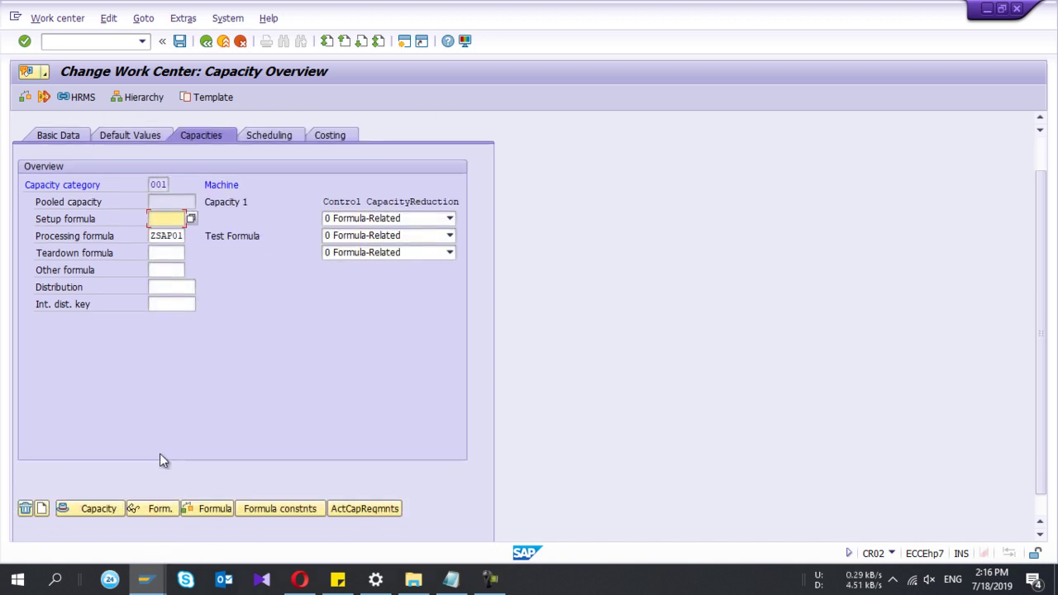
# - Set ZSAP01 as the scheduling processing formula and save the work center
pyautogui.click(268, 135)
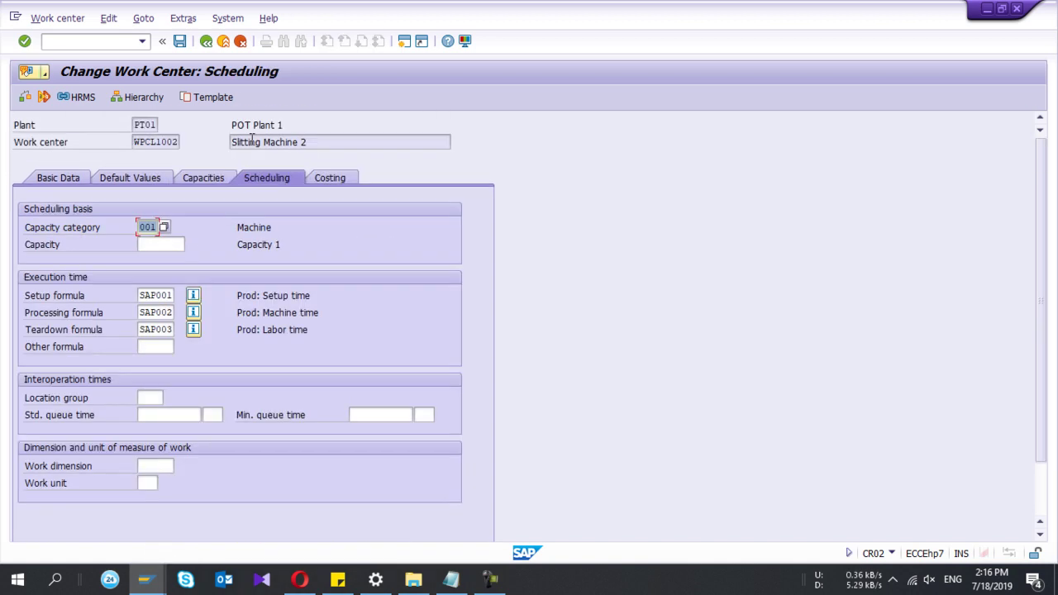
pyautogui.click(154, 313)
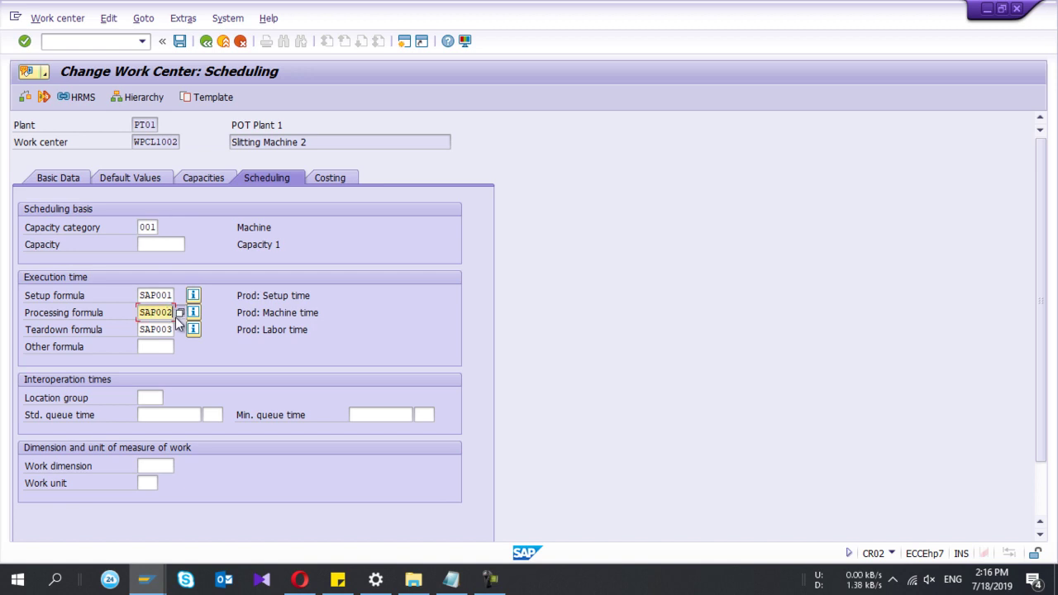
pyautogui.click(179, 312)
pyautogui.scroll(-10, 212, 444)
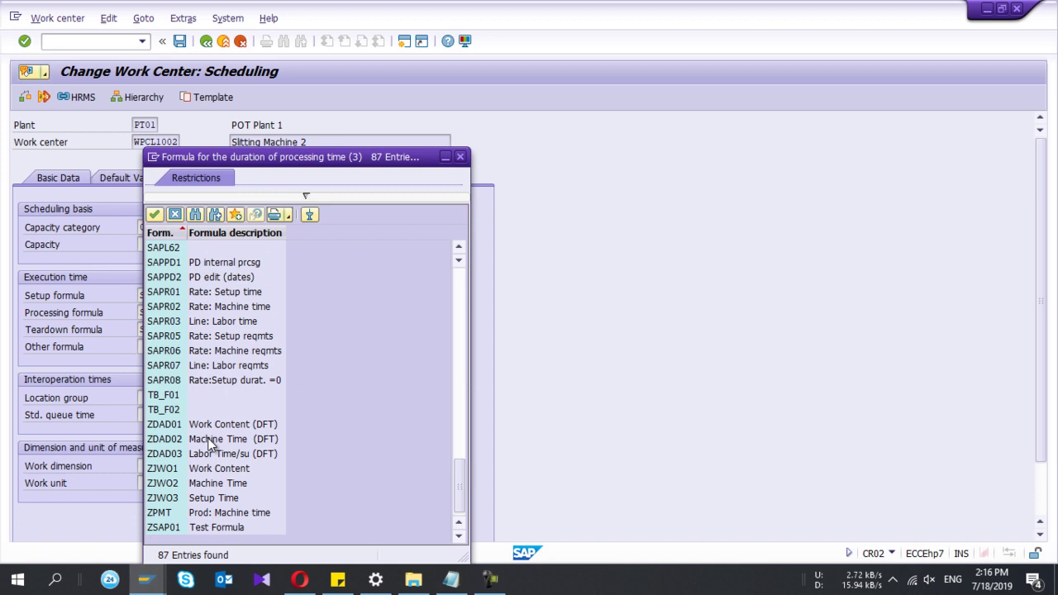
pyautogui.doubleClick(165, 527)
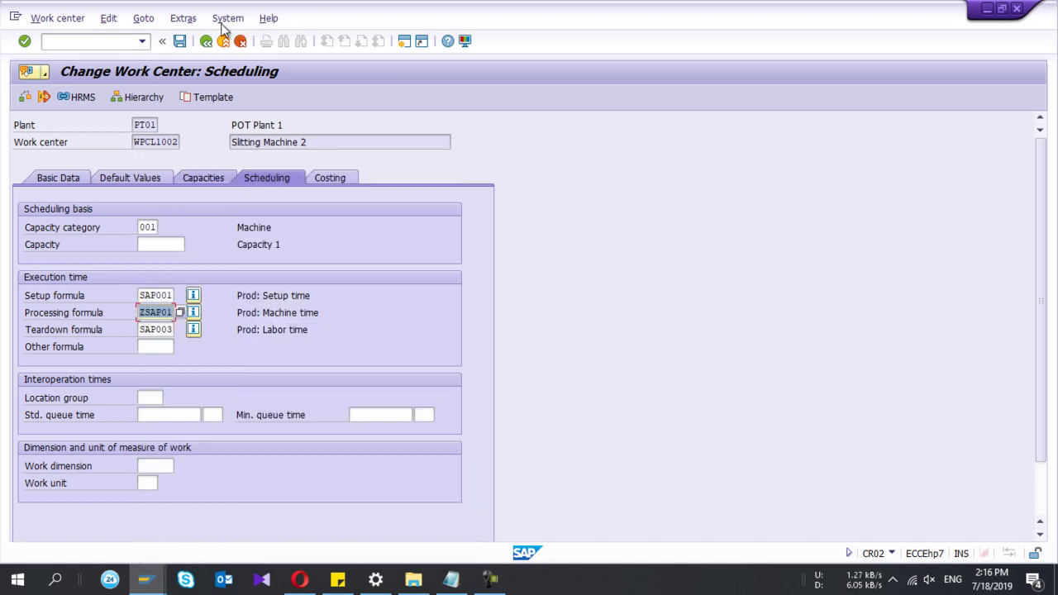
pyautogui.click(180, 41)
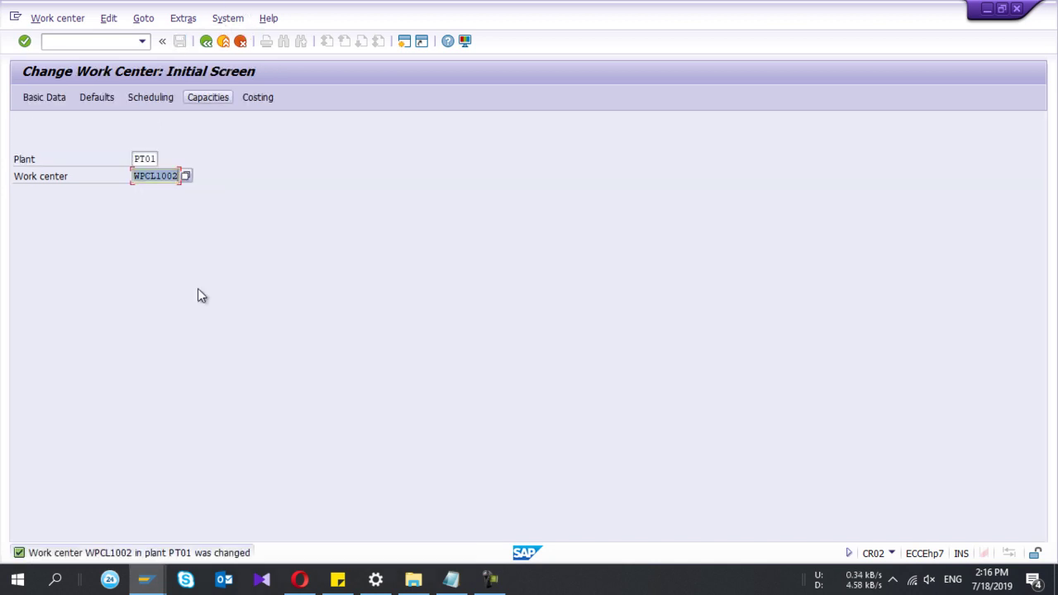